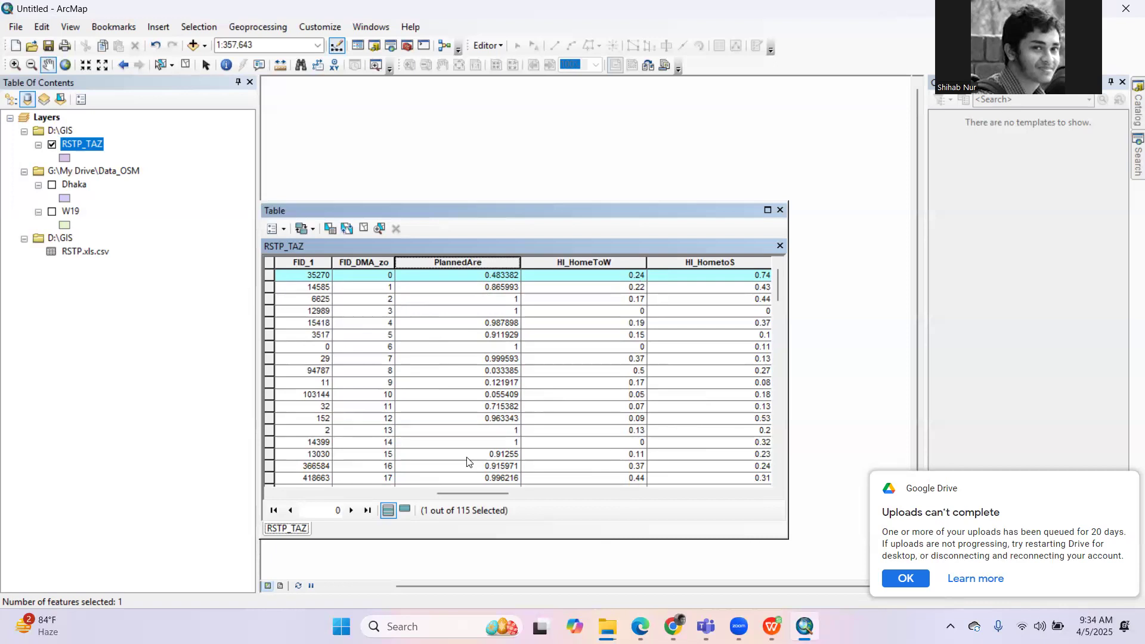
- Clear the record selection in the RSTP_TAZ attribute table and highlight the PlannedAre column
{"action": "left_click", "coordinate": [478, 262]}
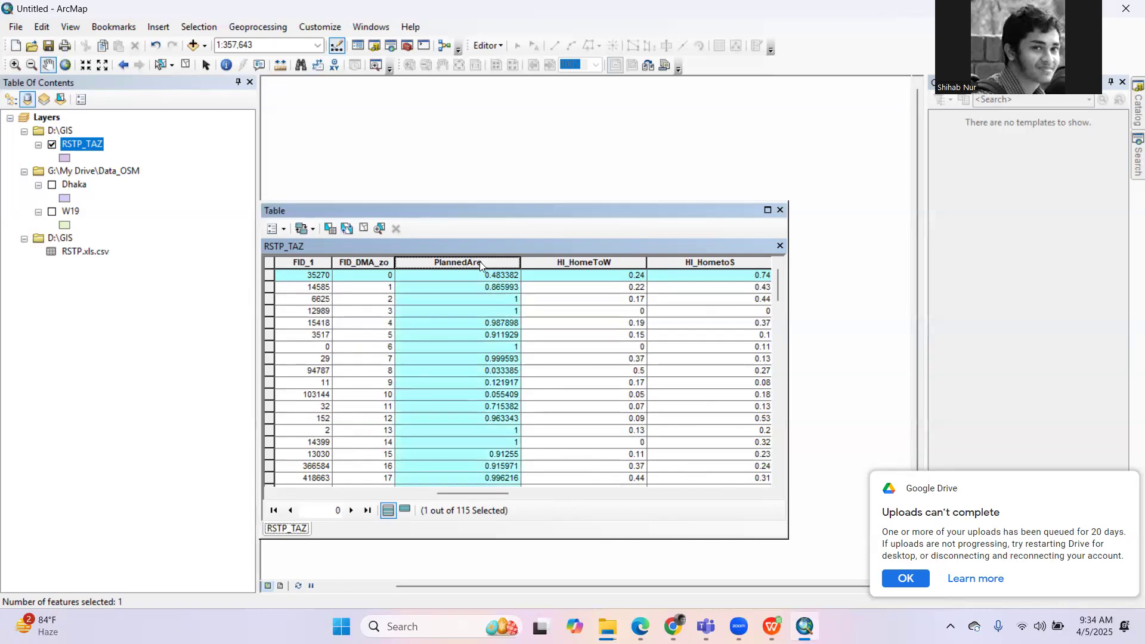
{"action": "left_click", "coordinate": [271, 269]}
{"action": "left_click", "coordinate": [444, 260]}
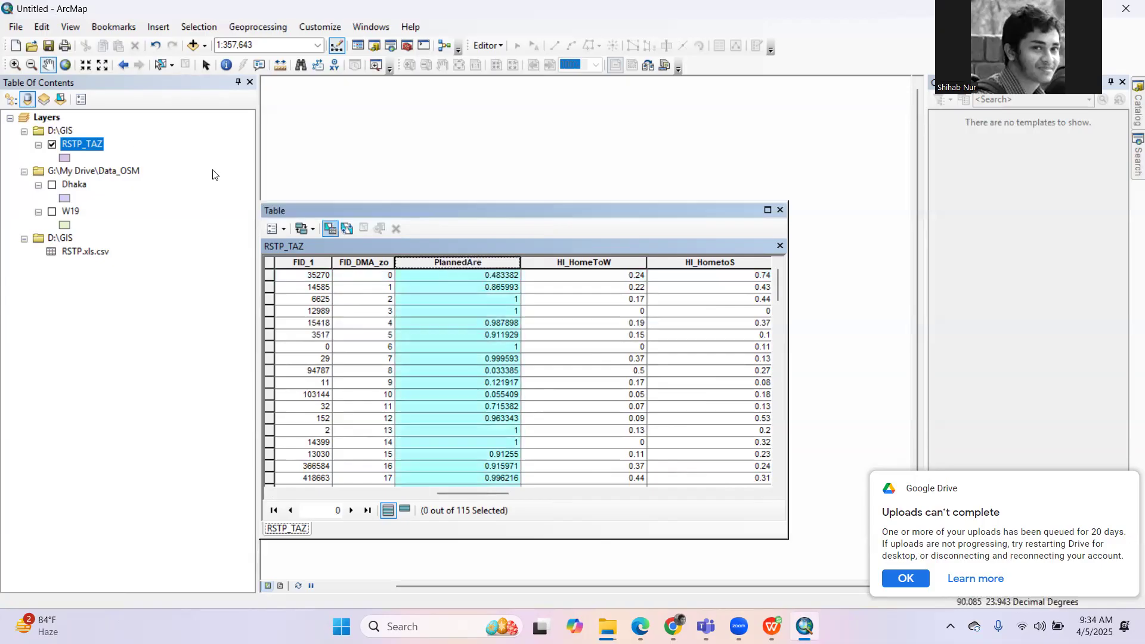
- Open the RSTP_TAZ layer properties and symbolize the layer by unique values of the PlannedAre field, adding all values
{"action": "right_click", "coordinate": [88, 145]}
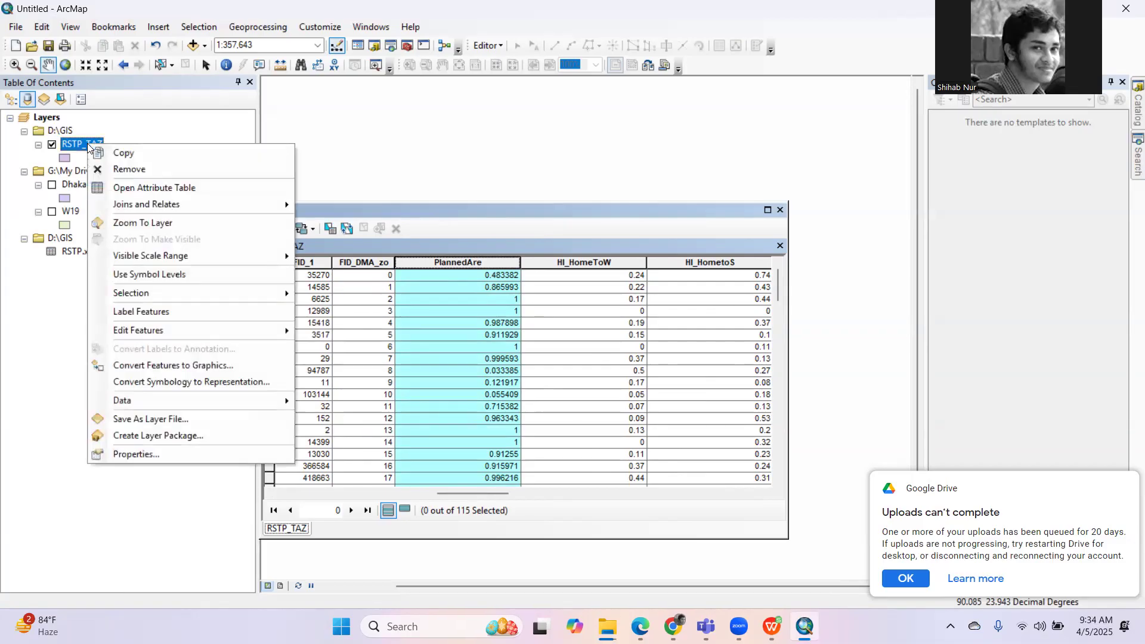
{"action": "left_click", "coordinate": [177, 453]}
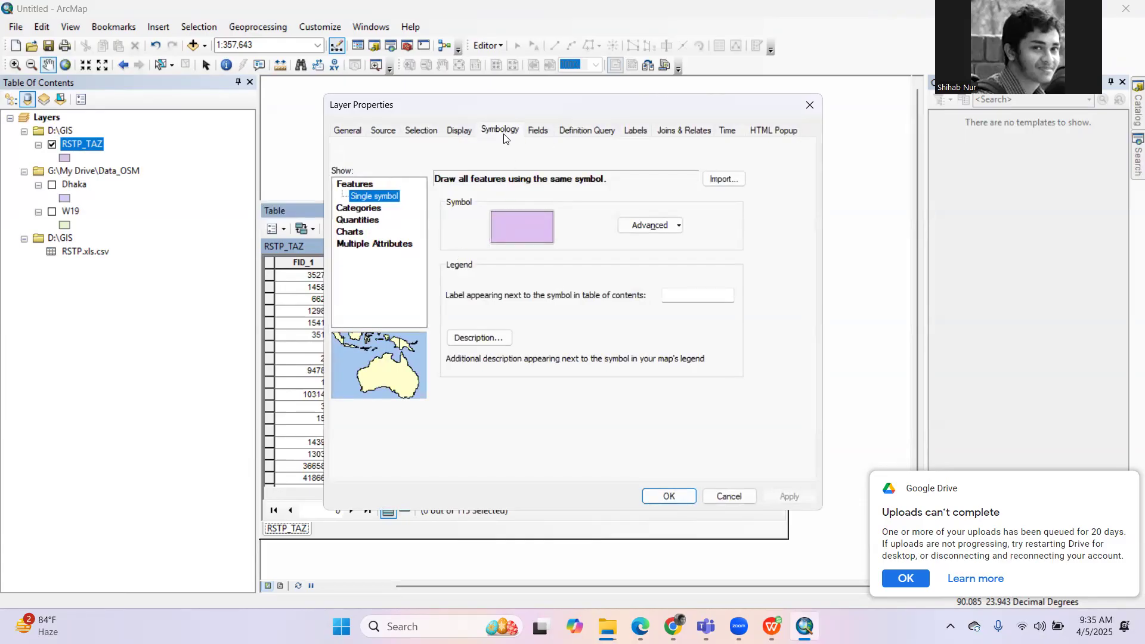
{"action": "left_click", "coordinate": [367, 210]}
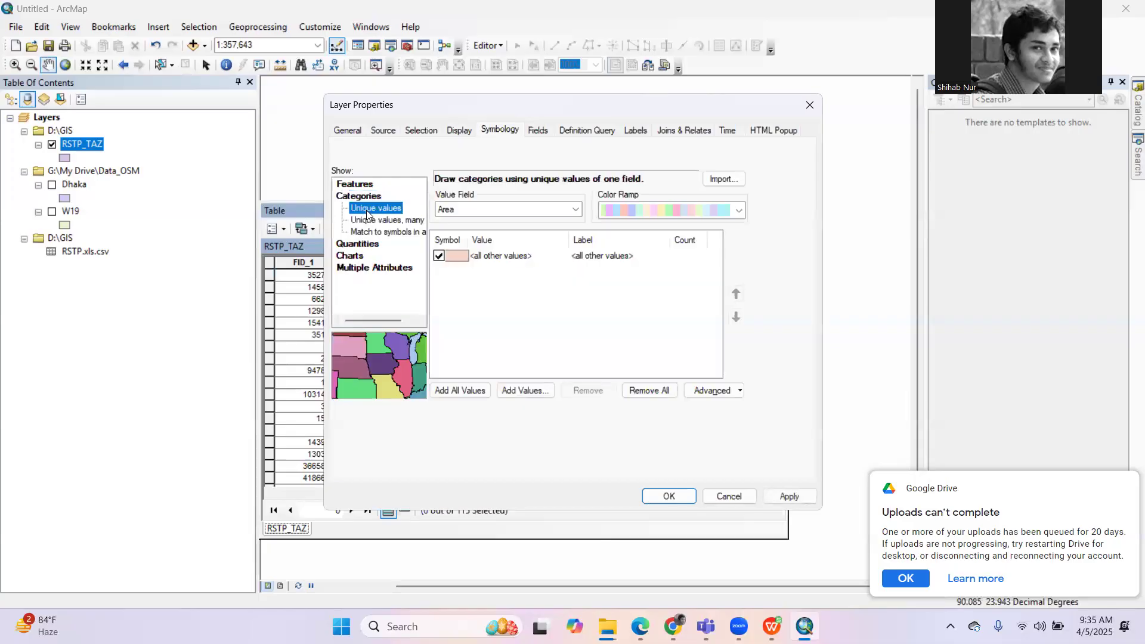
{"action": "left_click", "coordinate": [575, 210]}
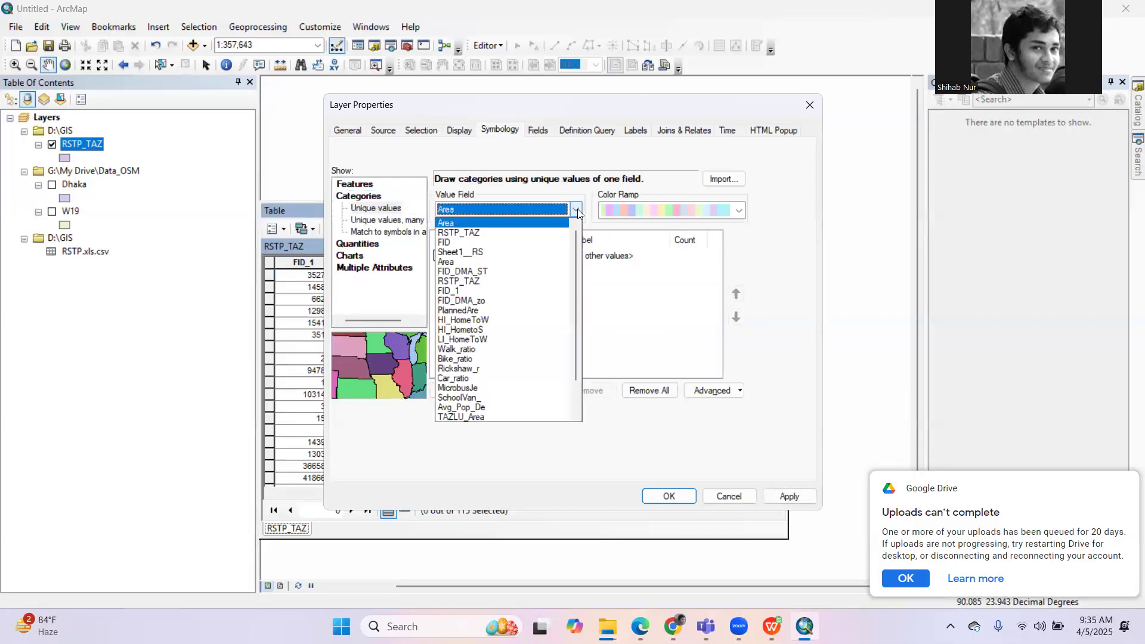
{"action": "left_click", "coordinate": [507, 310]}
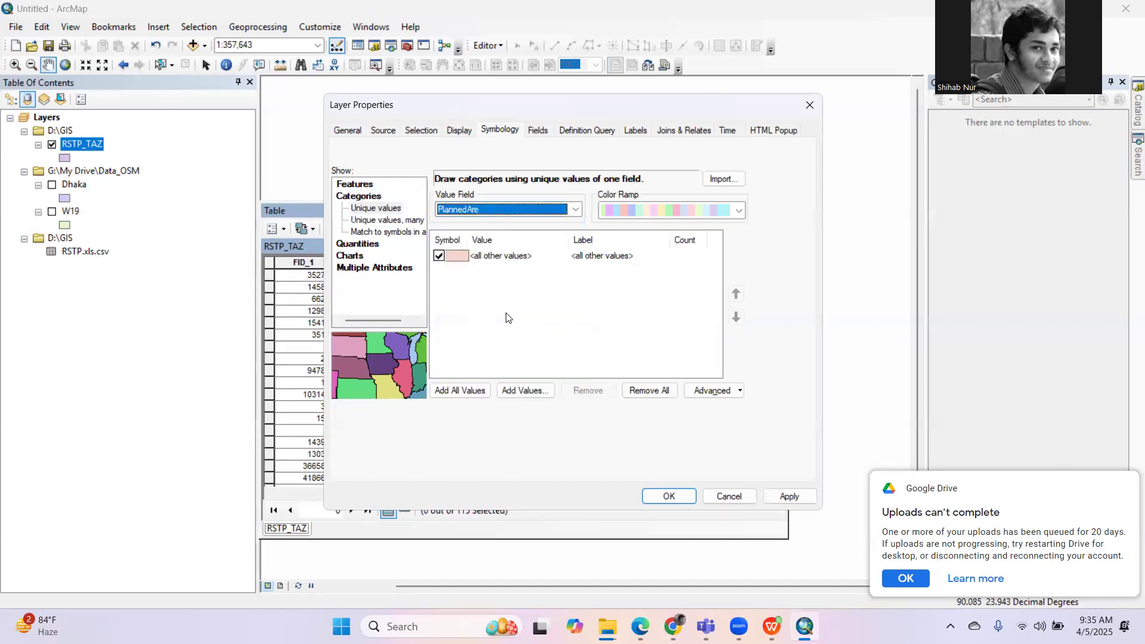
{"action": "left_click", "coordinate": [455, 391]}
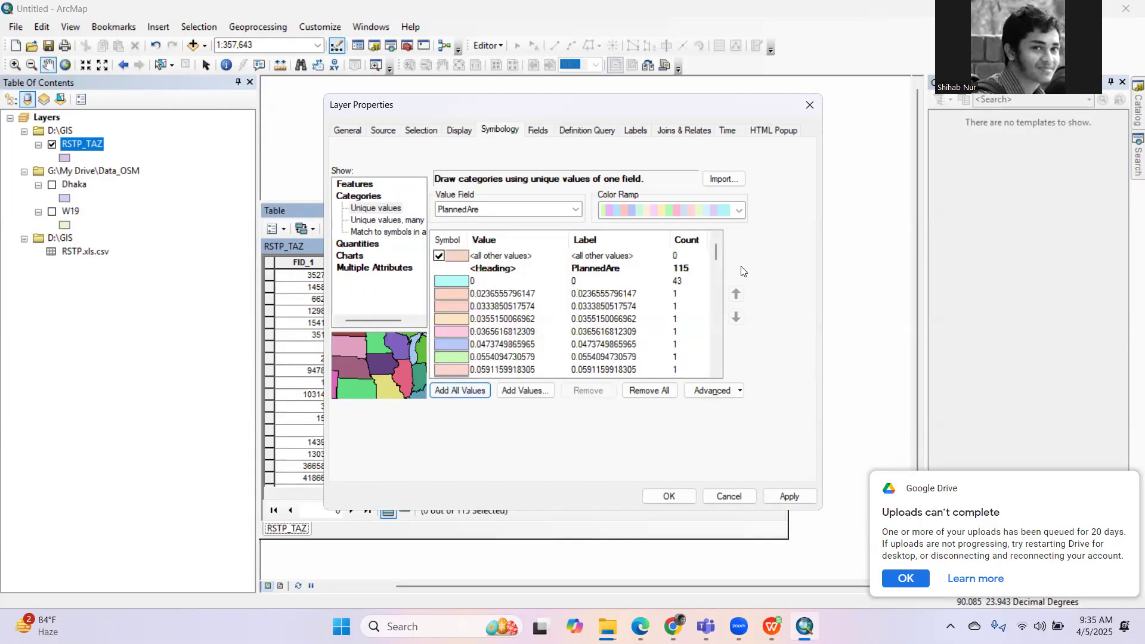
{"action": "mouse_move", "coordinate": [718, 253]}
{"action": "left_mouse_down"}
{"action": "mouse_move", "coordinate": [723, 369]}
{"action": "mouse_move", "coordinate": [716, 248]}
{"action": "left_mouse_up"}
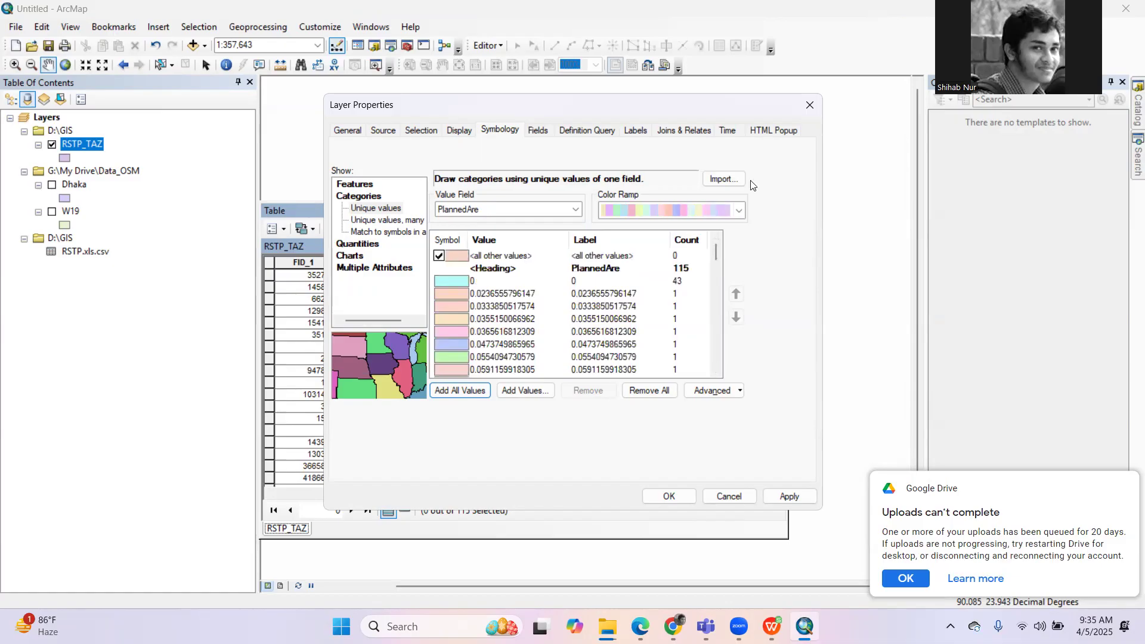
- Apply the yellow-orange to red to blue color ramp to the PlannedAre unique values
{"action": "left_click", "coordinate": [738, 212]}
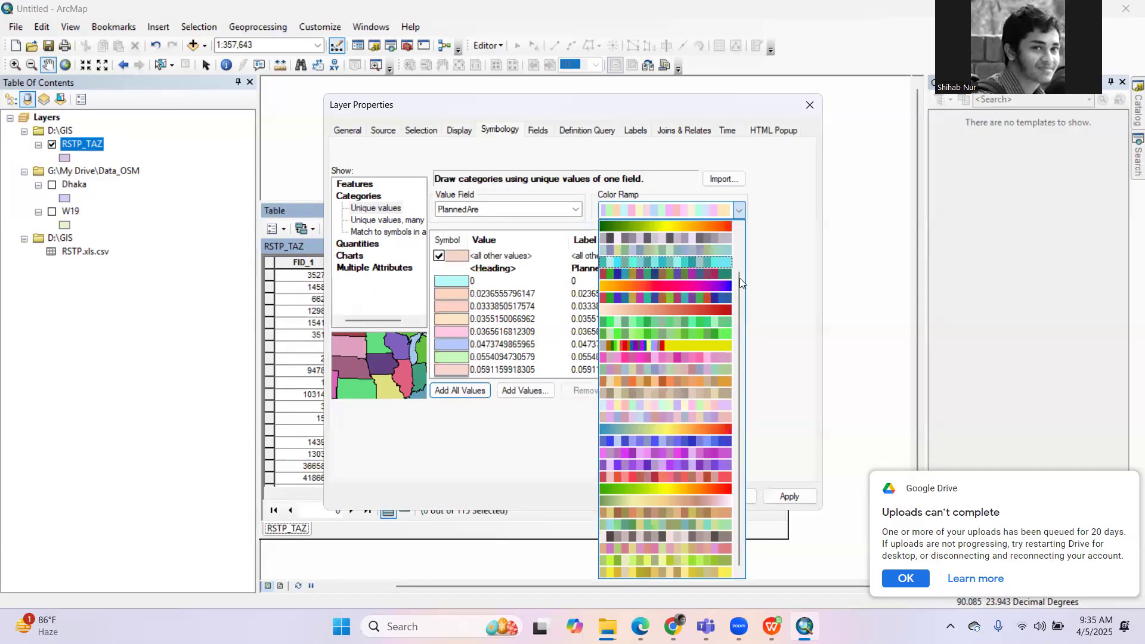
{"action": "mouse_move", "coordinate": [735, 289]}
{"action": "left_mouse_down"}
{"action": "mouse_move", "coordinate": [741, 215]}
{"action": "mouse_move", "coordinate": [738, 289]}
{"action": "left_mouse_up"}
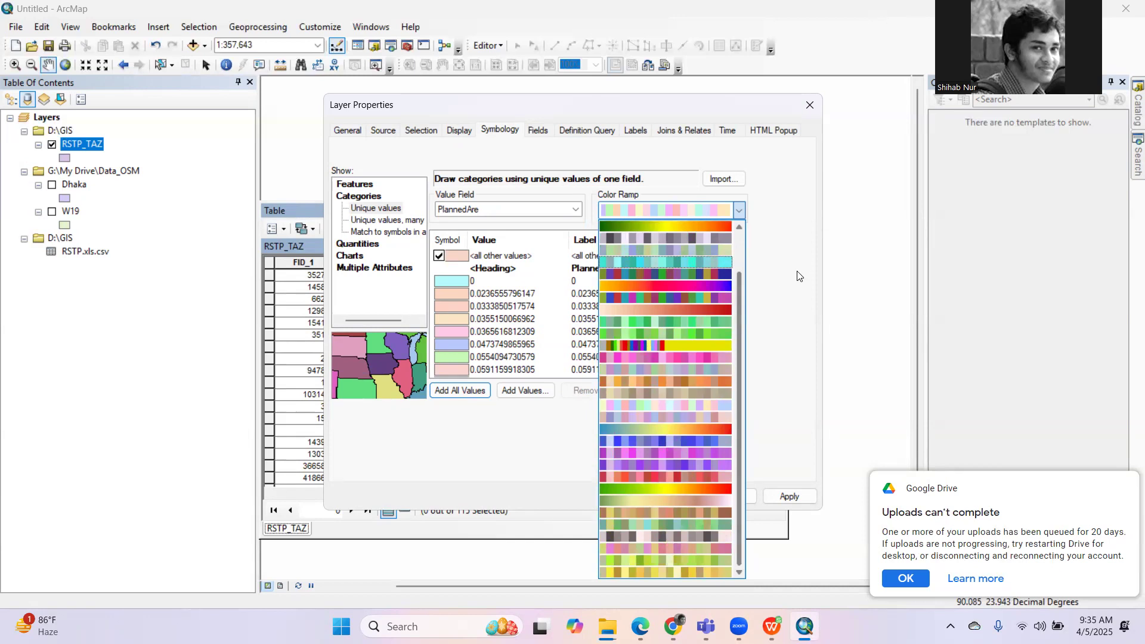
{"action": "left_click", "coordinate": [738, 212]}
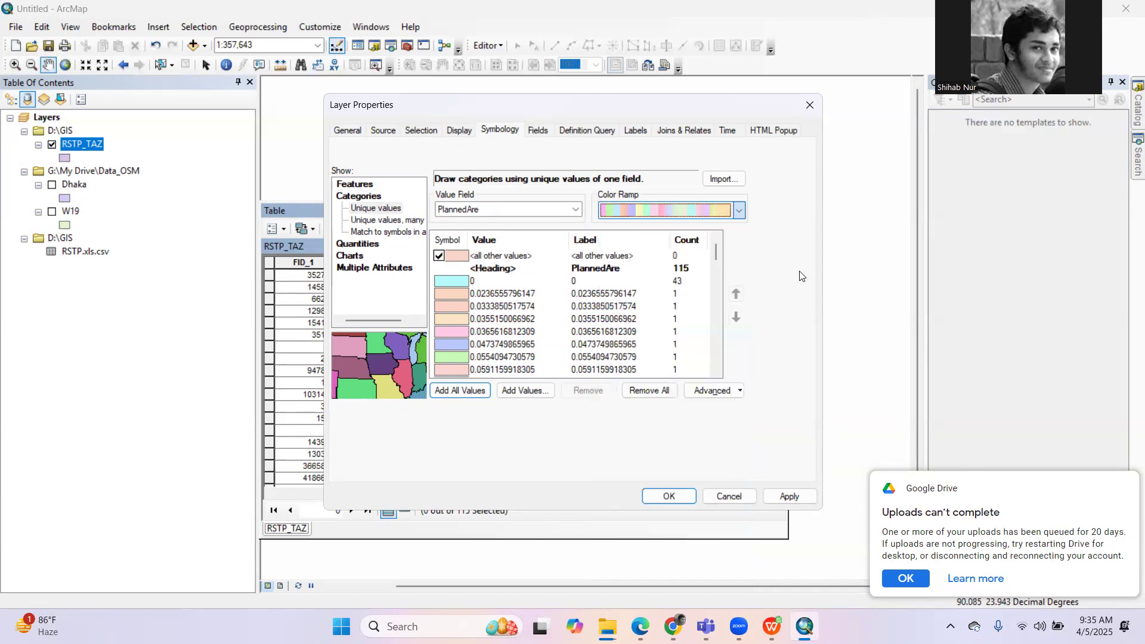
{"action": "left_click", "coordinate": [737, 213]}
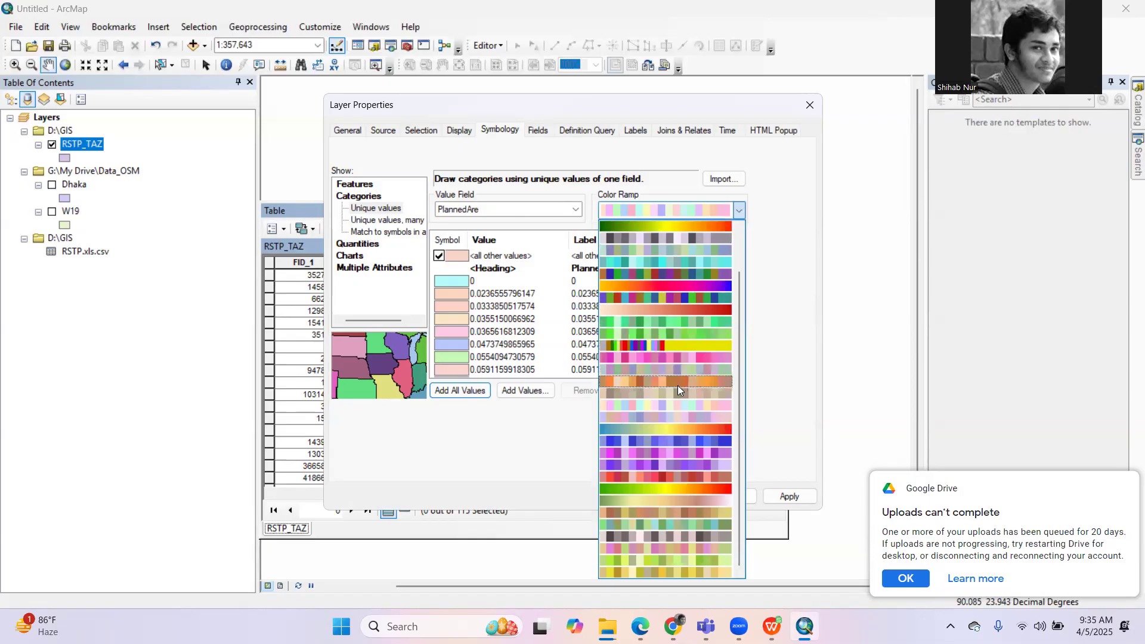
{"action": "left_click", "coordinate": [699, 286]}
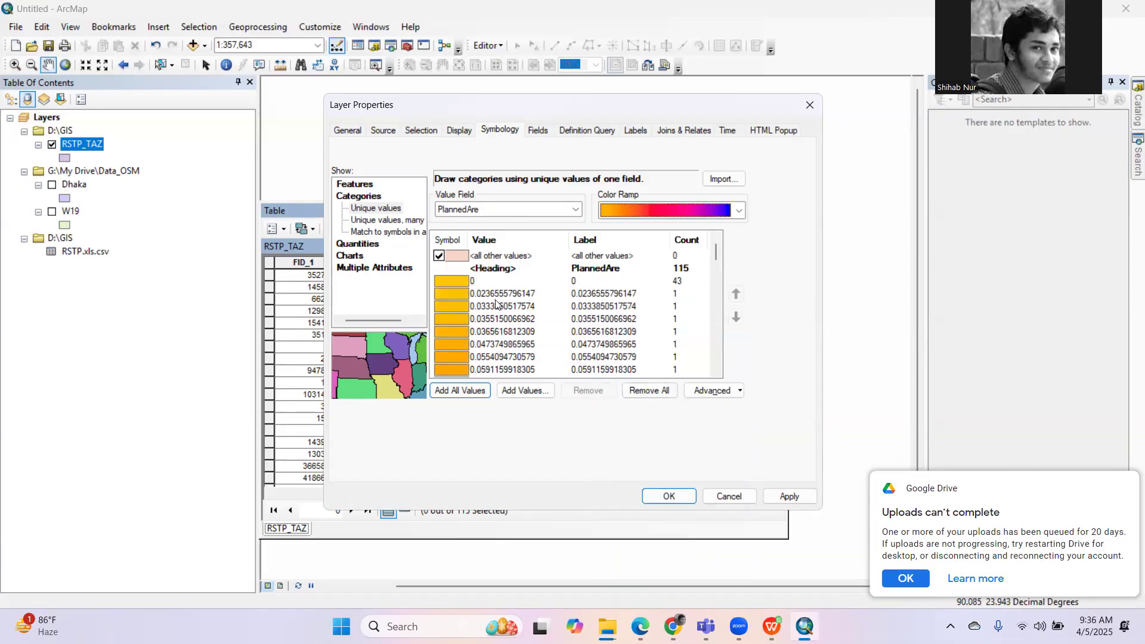
{"action": "left_click", "coordinate": [715, 394]}
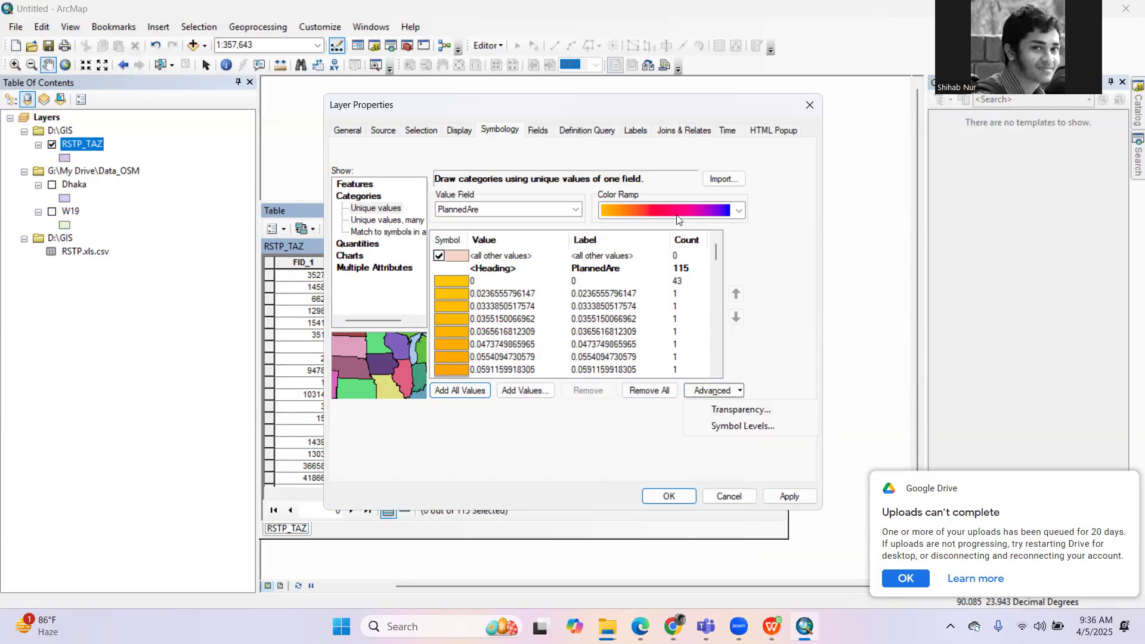
{"action": "left_click", "coordinate": [765, 449]}
- Try symbolizing by unique values of many fields, with PlannedAre as the first field and all its values added
{"action": "left_click", "coordinate": [389, 219]}
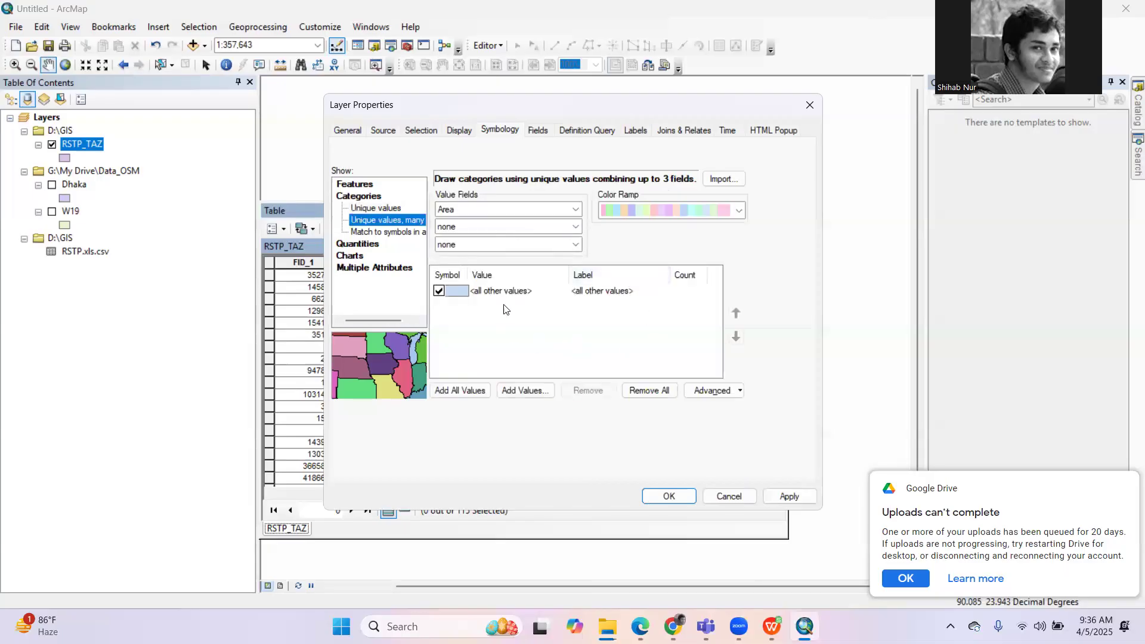
{"action": "left_click", "coordinate": [549, 214]}
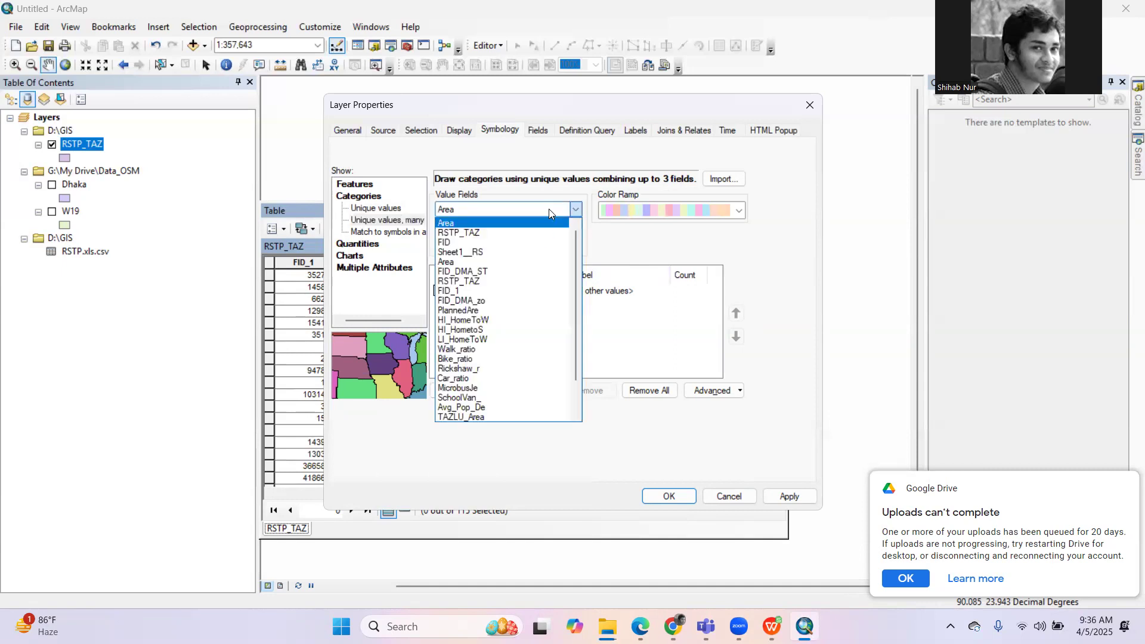
{"action": "left_click", "coordinate": [528, 315]}
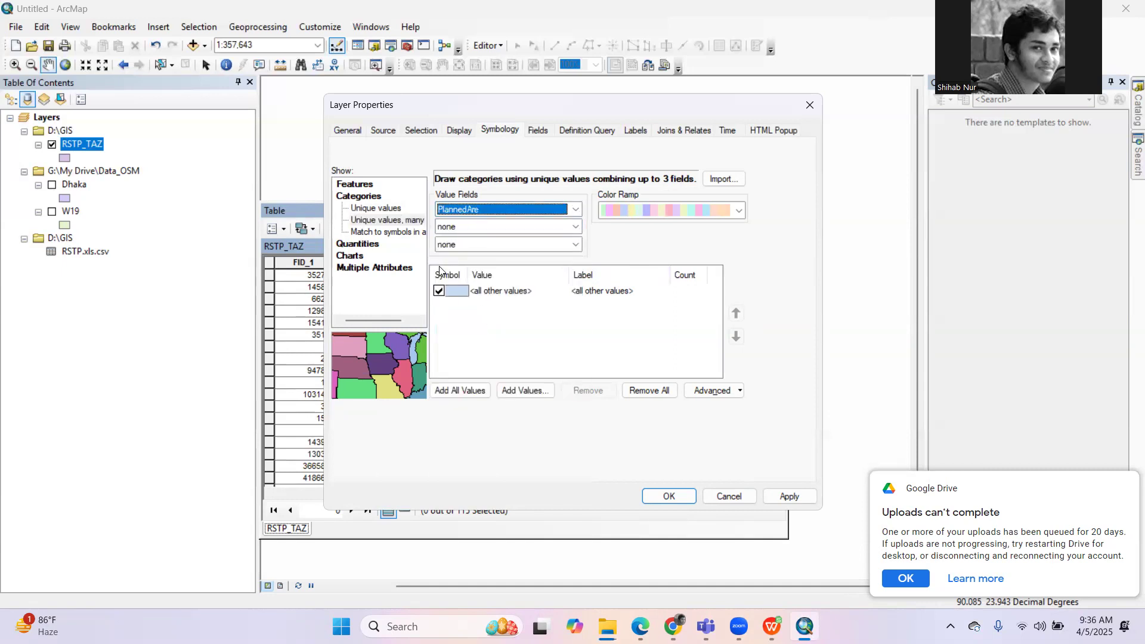
{"action": "left_click", "coordinate": [464, 394]}
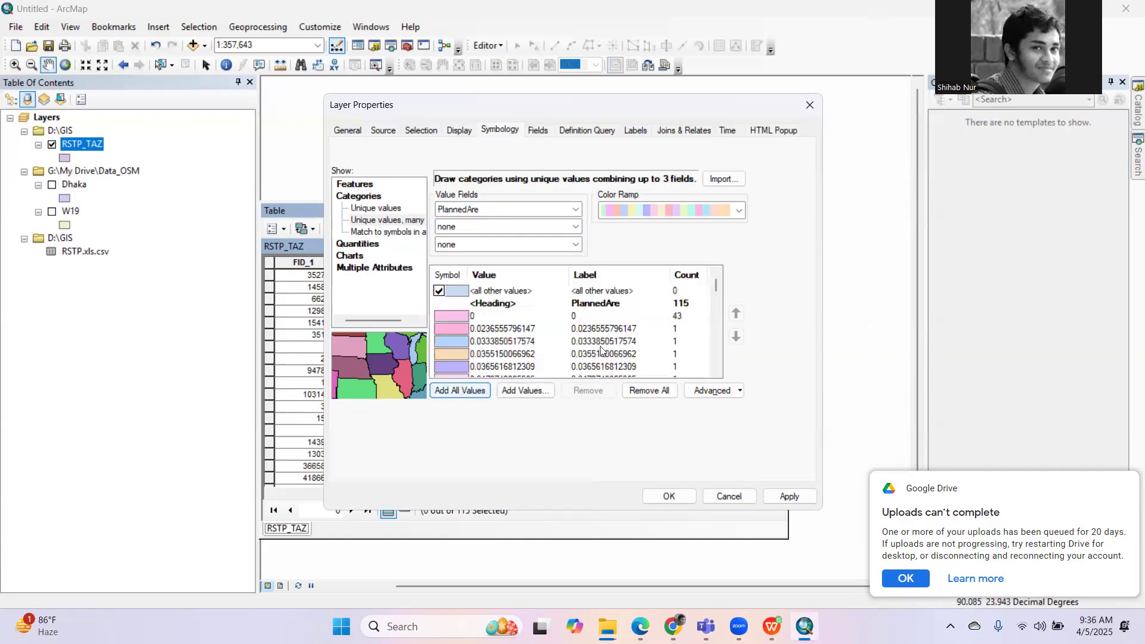
- Examine the symbol levels of the multi-field PlannedAre categories
{"action": "left_click", "coordinate": [706, 389]}
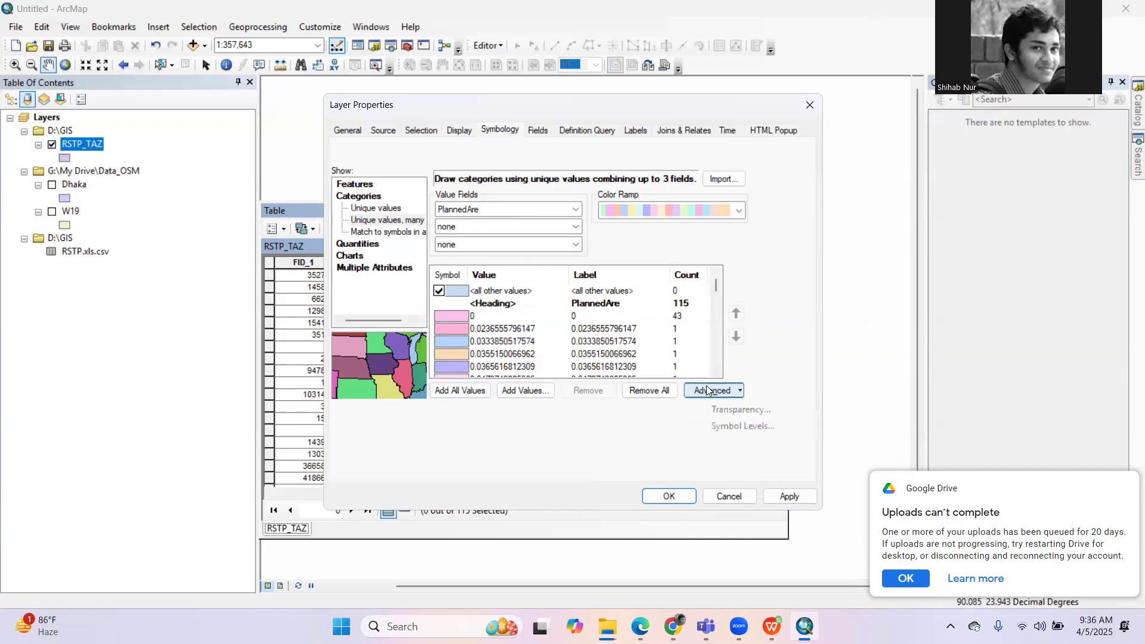
{"action": "left_click", "coordinate": [742, 426]}
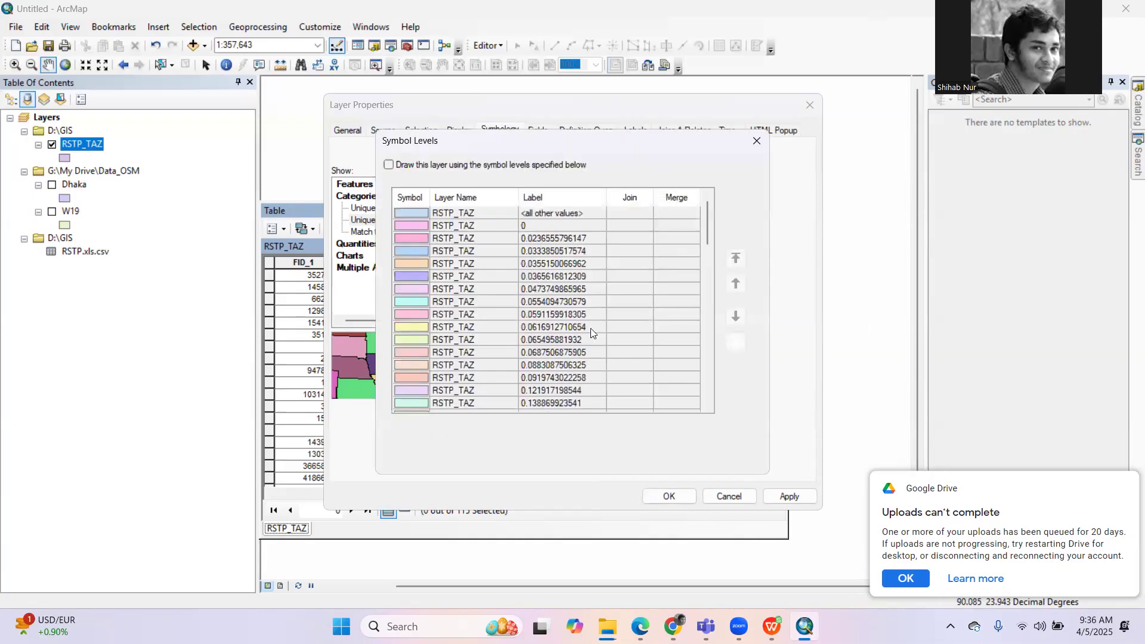
{"action": "left_click", "coordinate": [756, 140]}
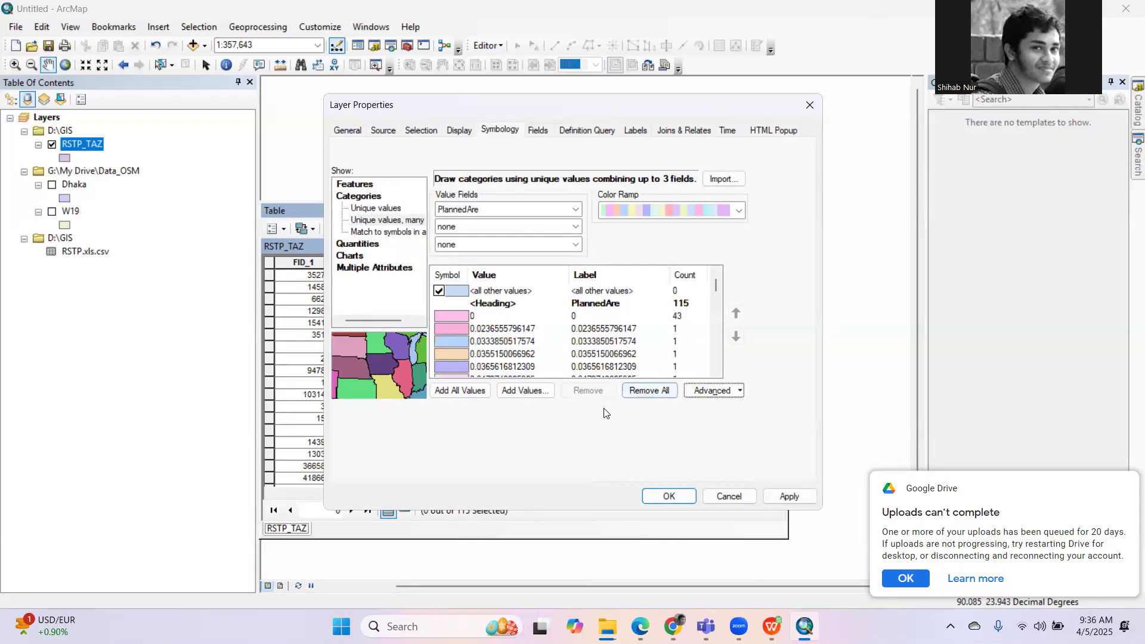
{"action": "scroll", "coordinate": [683, 215], "scroll_direction": "down", "scroll_amount": 1}
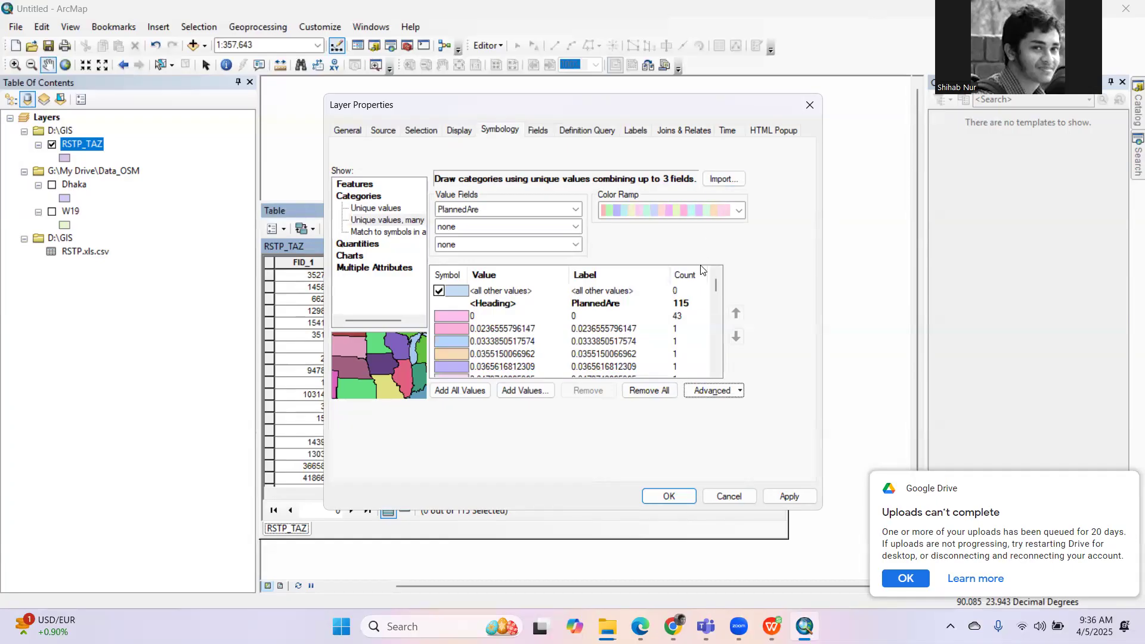
- Return to single-field unique values and reapply the yellow-orange to blue color ramp to the descending PlannedAre values
{"action": "left_click", "coordinate": [391, 207]}
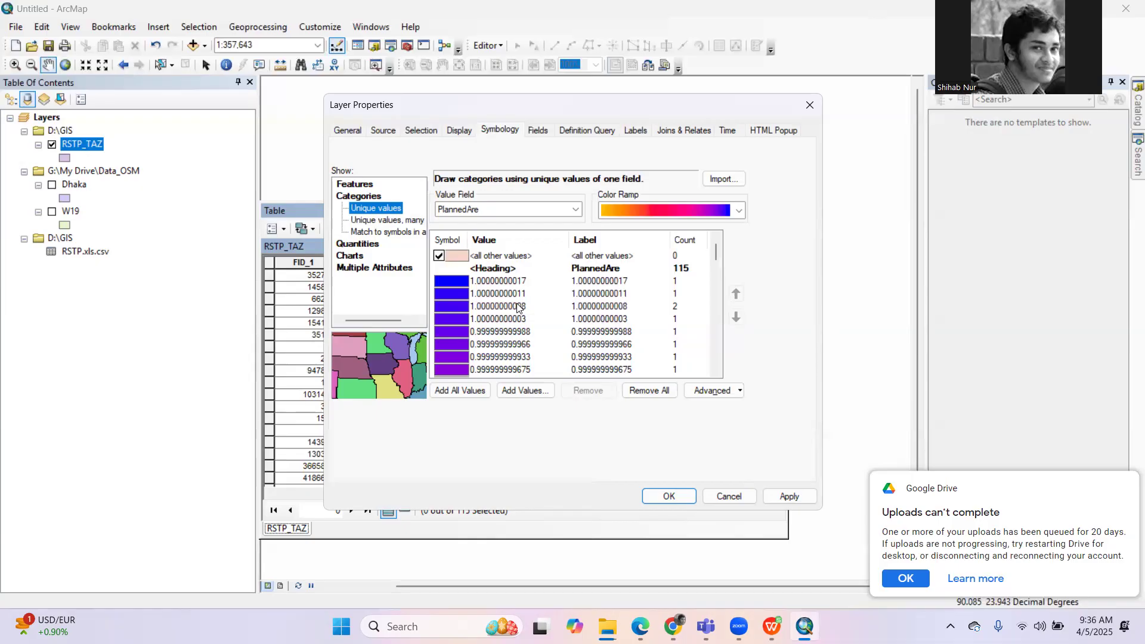
{"action": "left_click", "coordinate": [738, 212]}
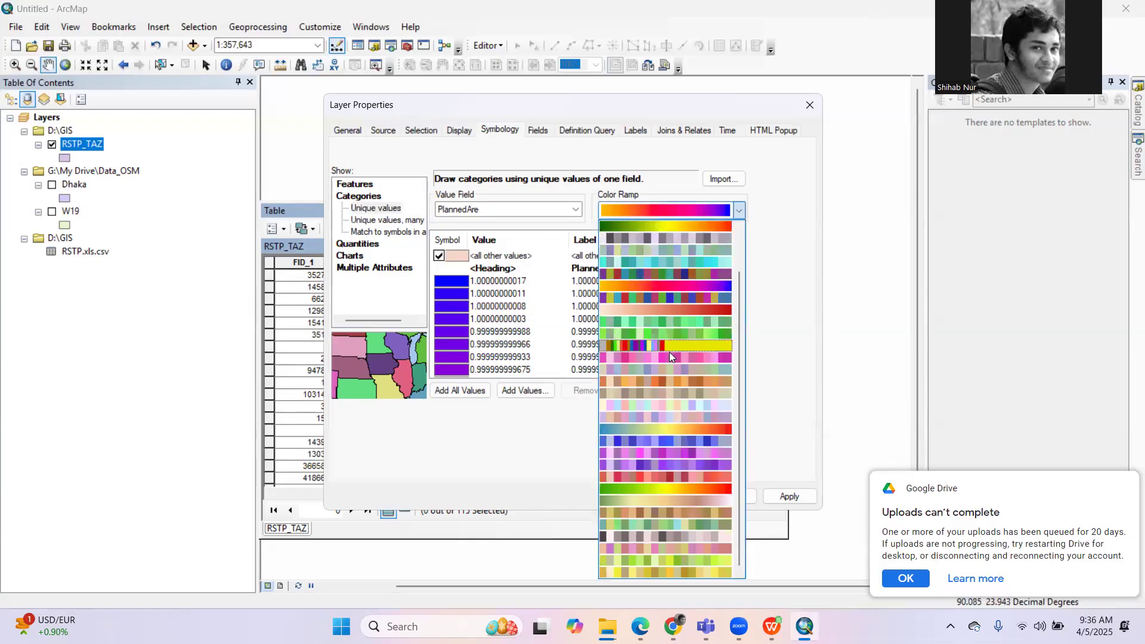
{"action": "left_click", "coordinate": [689, 287]}
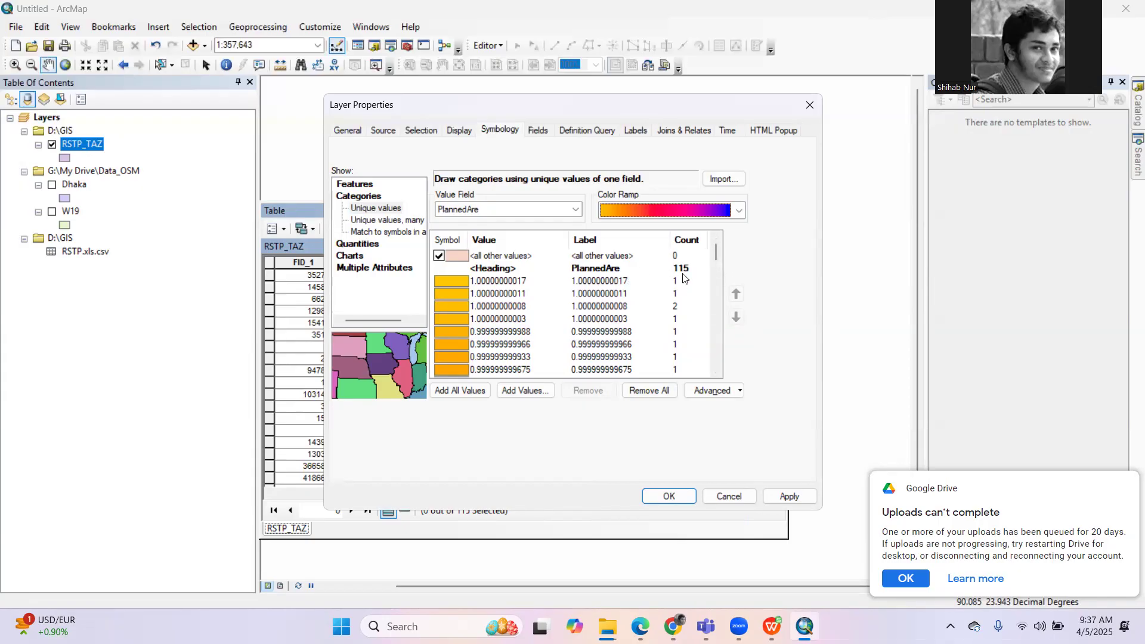
{"action": "left_click_drag", "start_coordinate": [715, 255], "coordinate": [717, 227]}
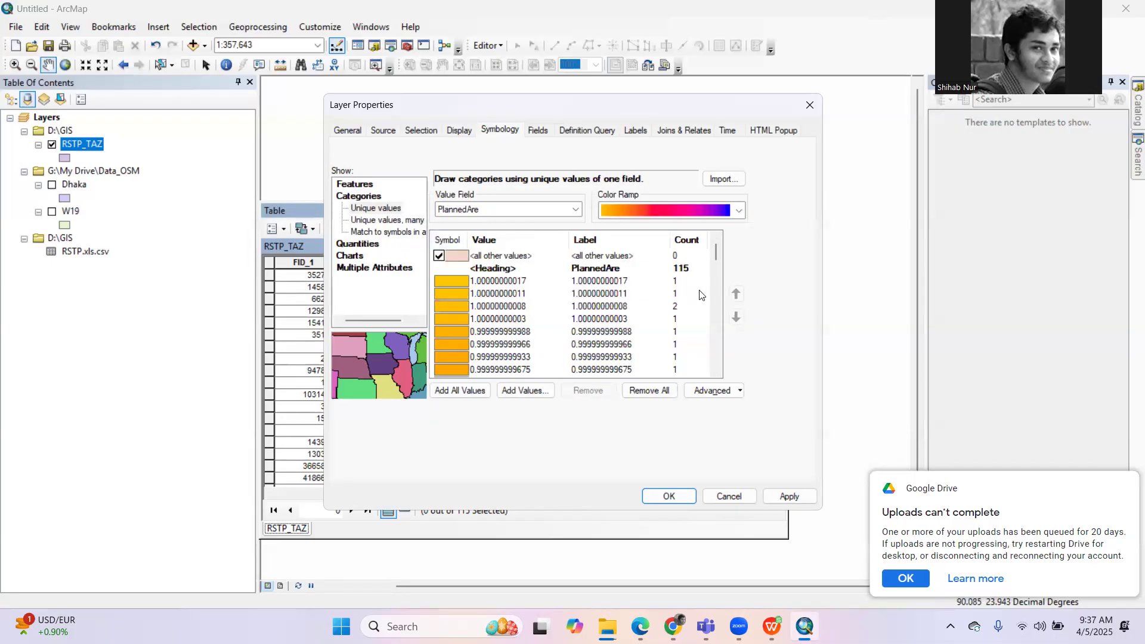
- Examine the option for varying feature transparency by a field, leaving the setting unchanged
{"action": "left_click", "coordinate": [714, 389]}
{"action": "left_click", "coordinate": [732, 410]}
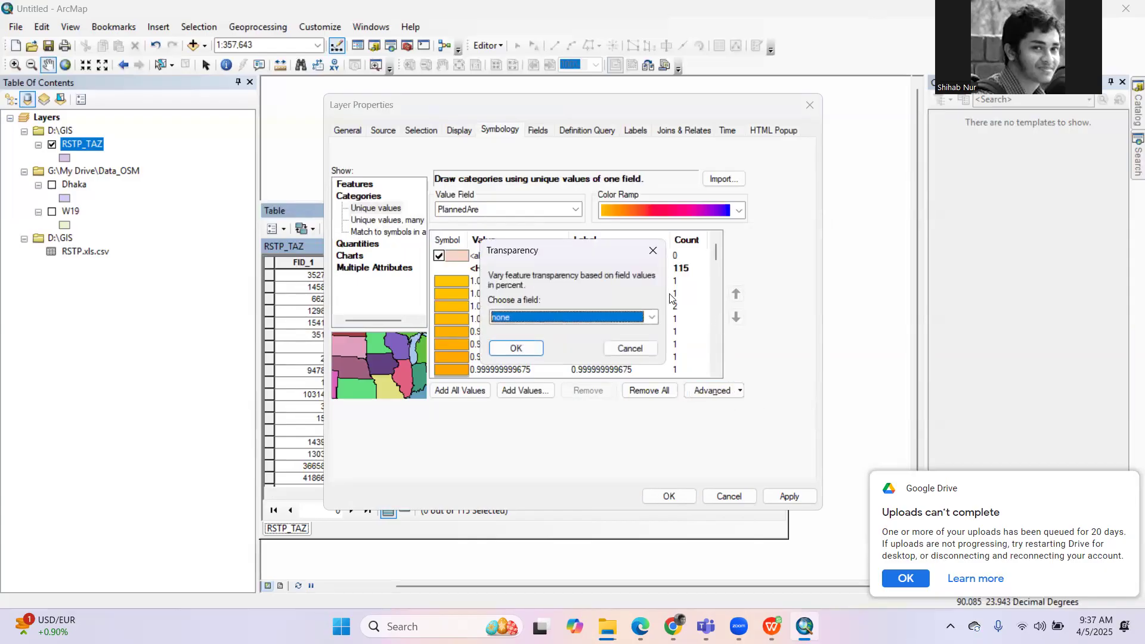
{"action": "left_click", "coordinate": [651, 255]}
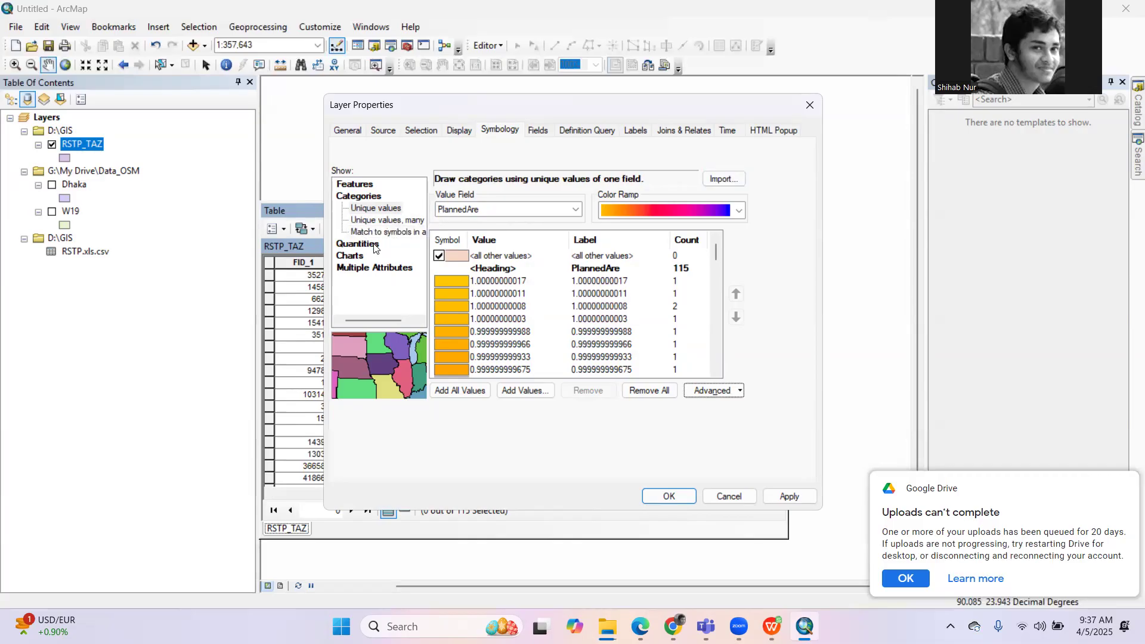
- Symbolize the layer with graduated color quantities using PlannedAre as the value field, keeping the yellow-to-dark-brown color ramp
{"action": "left_click", "coordinate": [374, 248]}
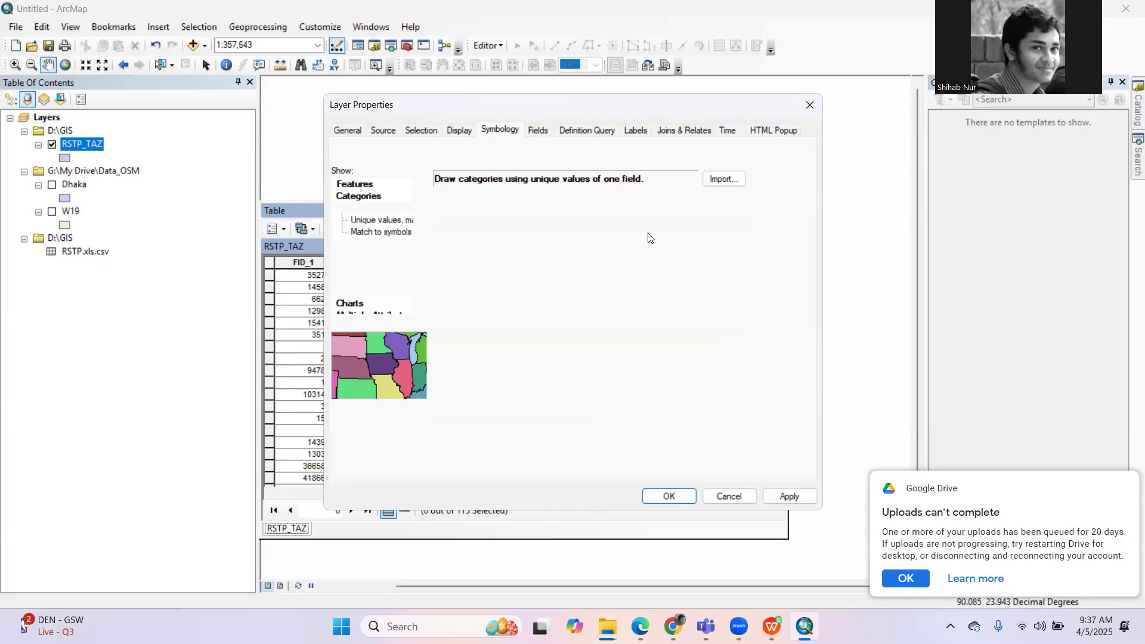
{"action": "left_click", "coordinate": [719, 391]}
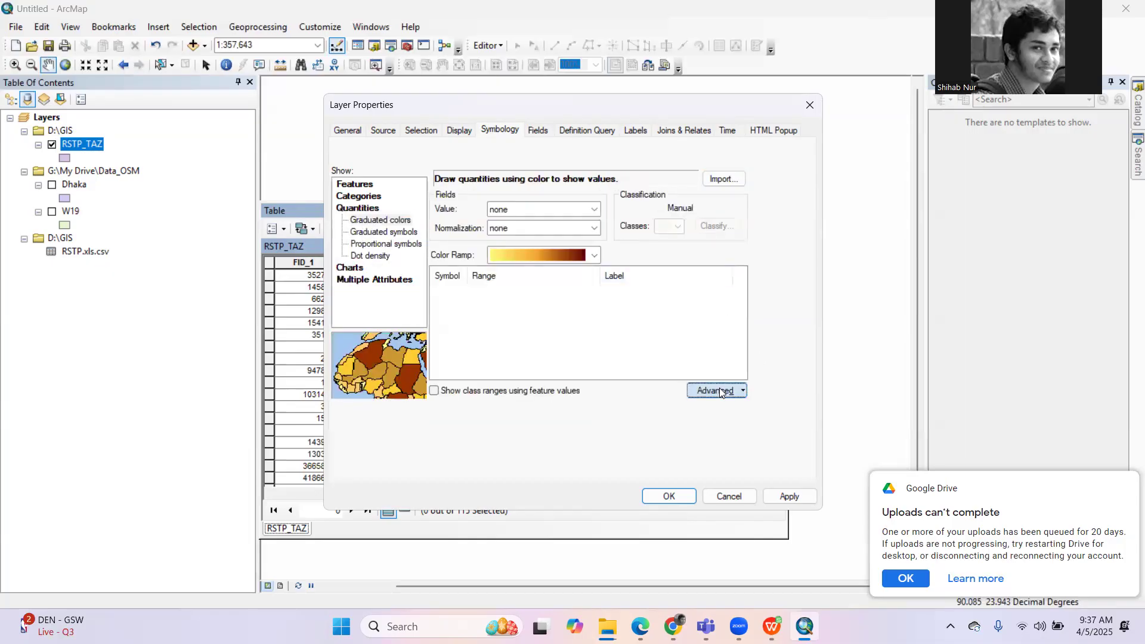
{"action": "left_click", "coordinate": [592, 210]}
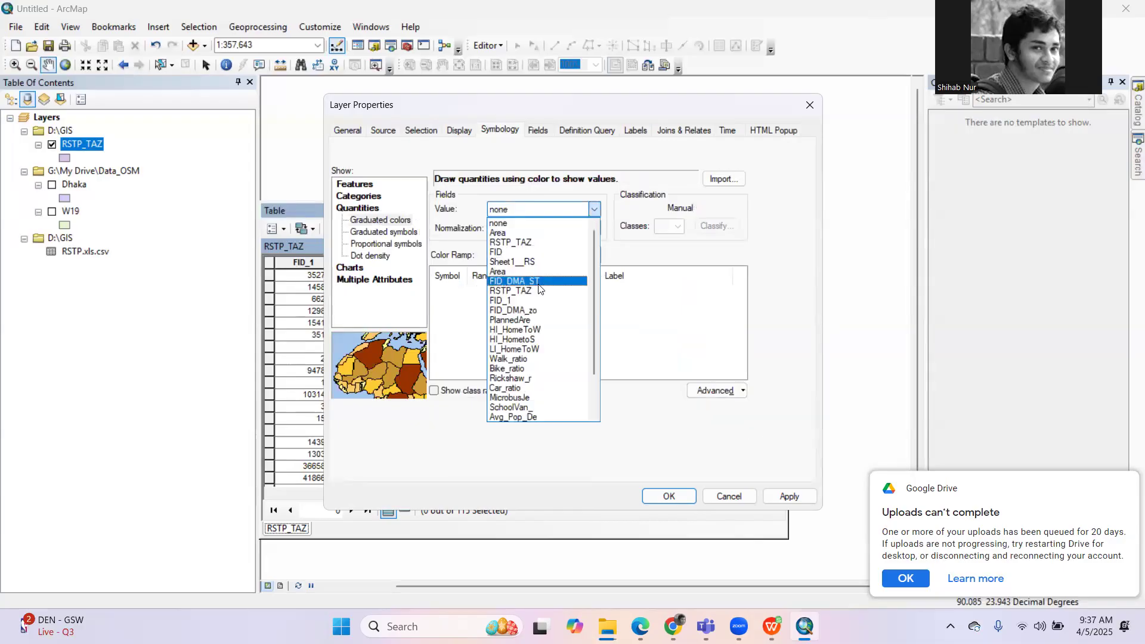
{"action": "left_click", "coordinate": [536, 319]}
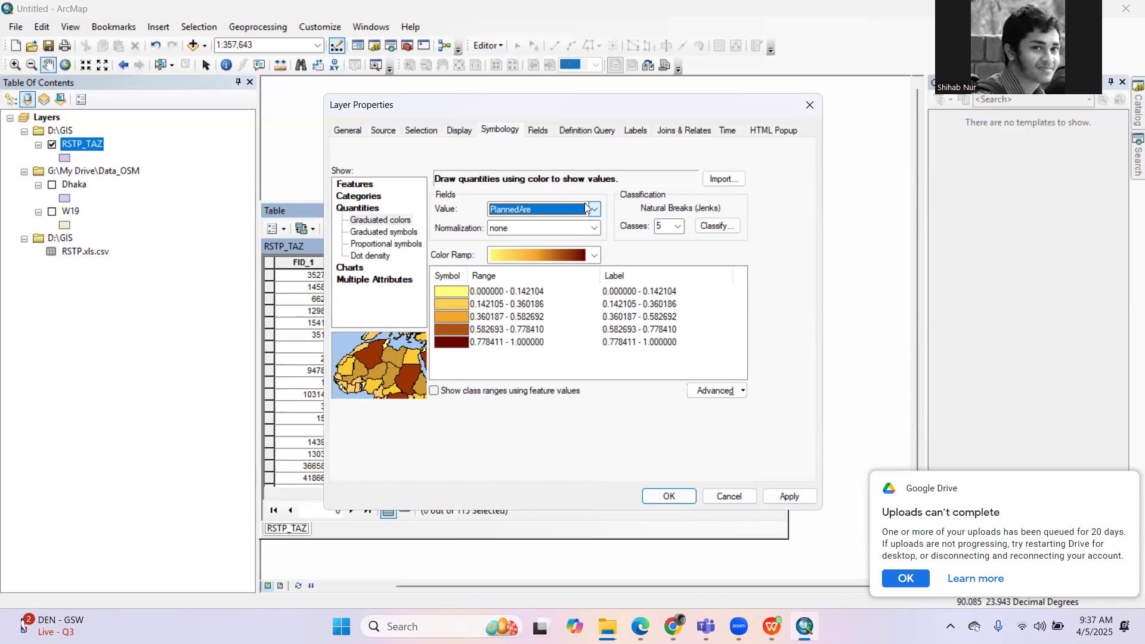
{"action": "left_click", "coordinate": [593, 255]}
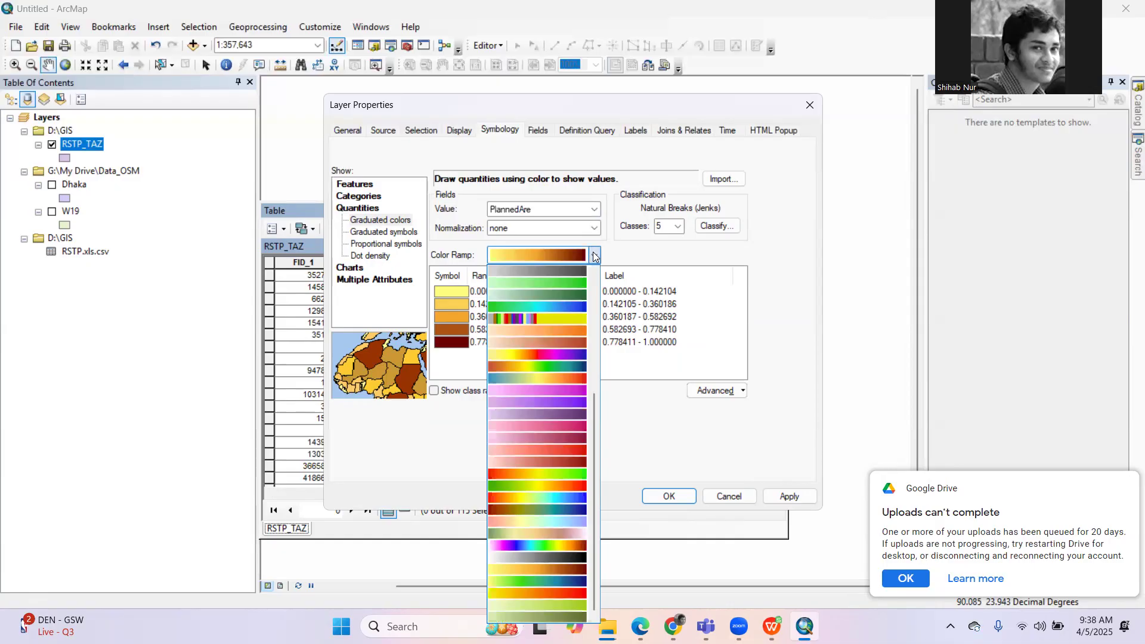
{"action": "left_click", "coordinate": [593, 255]}
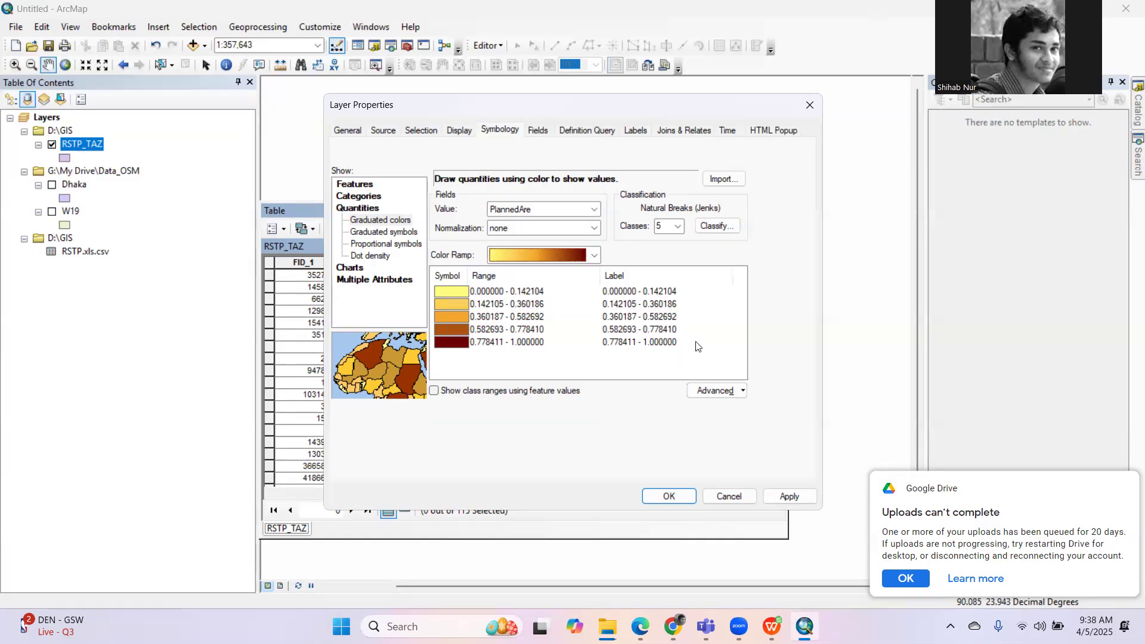
- Apply the five-class graduated color symbology to RSTP_TAZ and close the attribute table covering the map
{"action": "left_click", "coordinate": [680, 229]}
{"action": "left_click", "coordinate": [680, 229]}
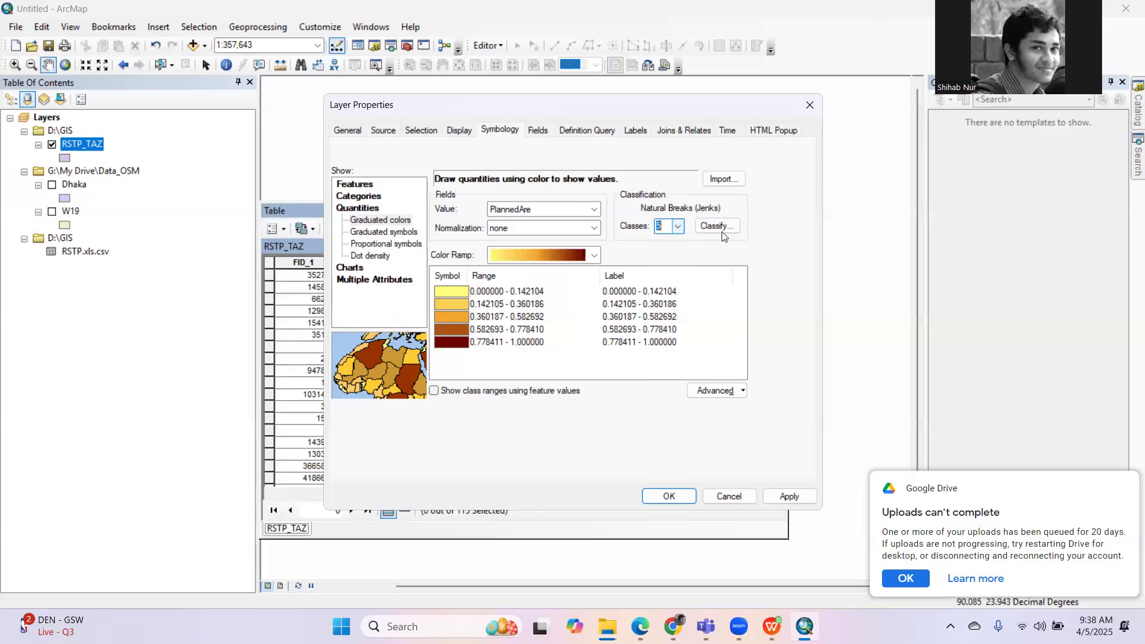
{"action": "left_click", "coordinate": [789, 496]}
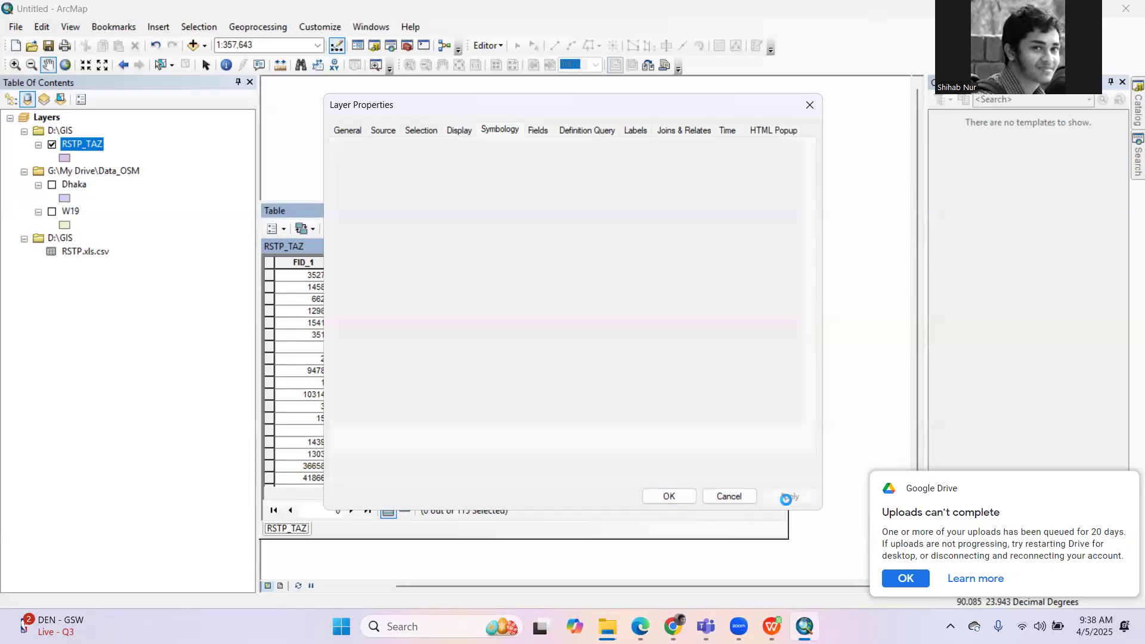
{"action": "left_click", "coordinate": [677, 501]}
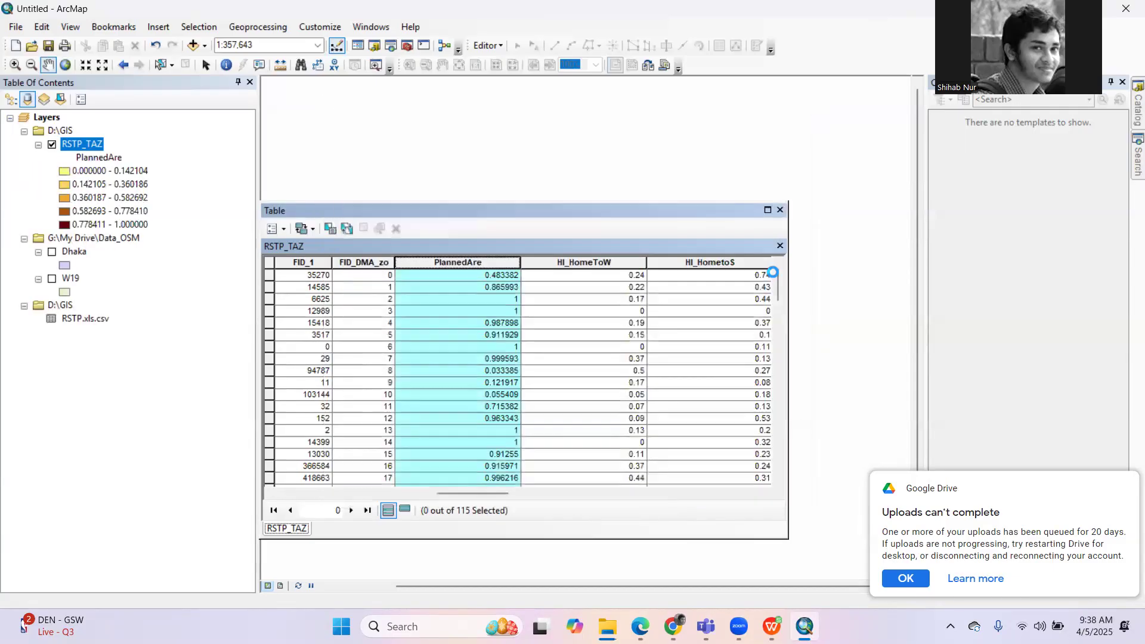
{"action": "left_click", "coordinate": [779, 209]}
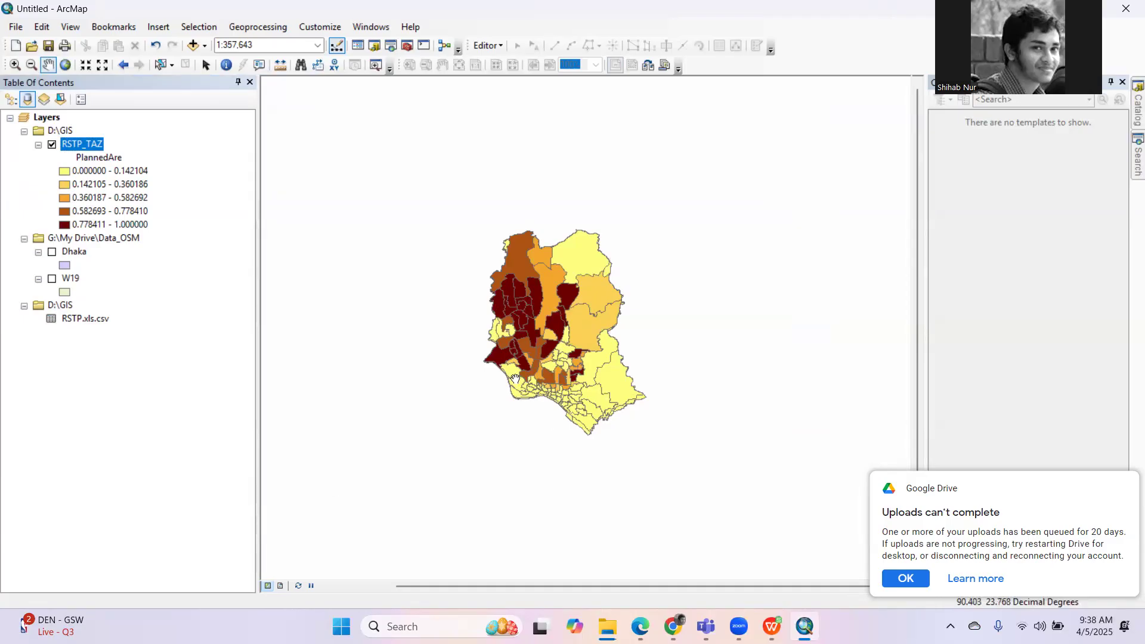
- Switch to the page layout, remove the Dhaka layer and fit the map to its full extent in the data frame
{"action": "left_click", "coordinate": [280, 586]}
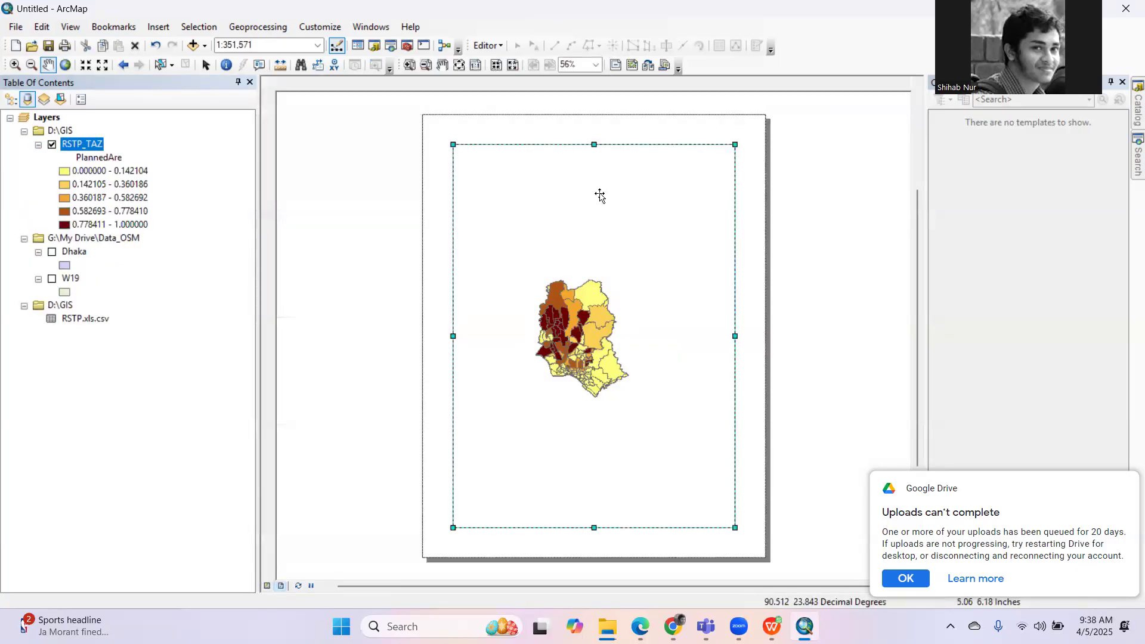
{"action": "left_click", "coordinate": [65, 67]}
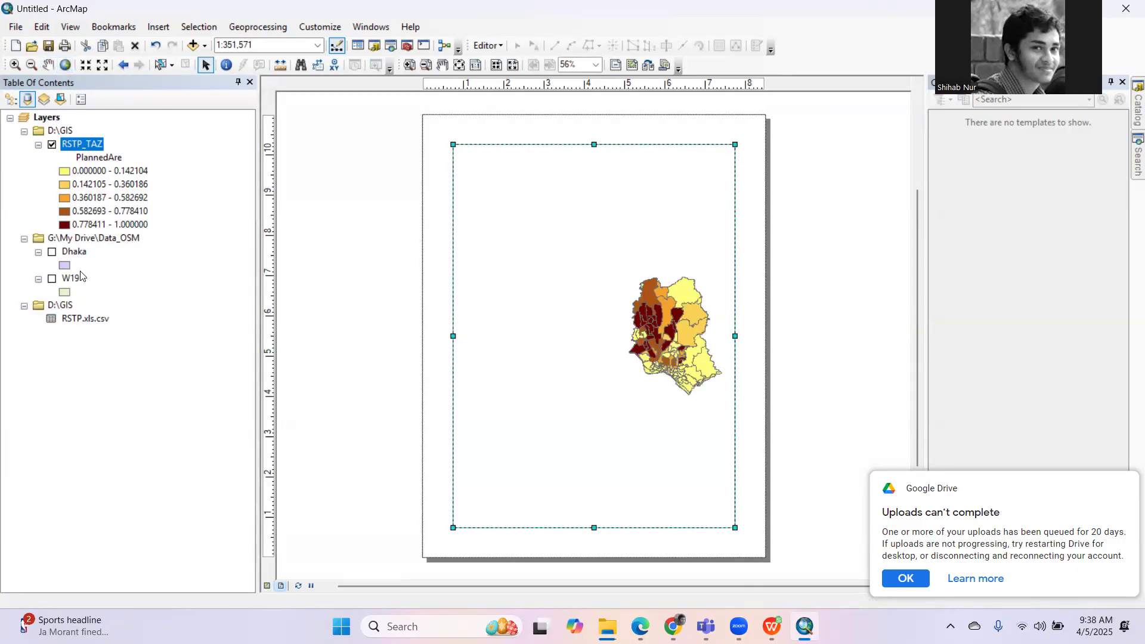
{"action": "left_click", "coordinate": [66, 252]}
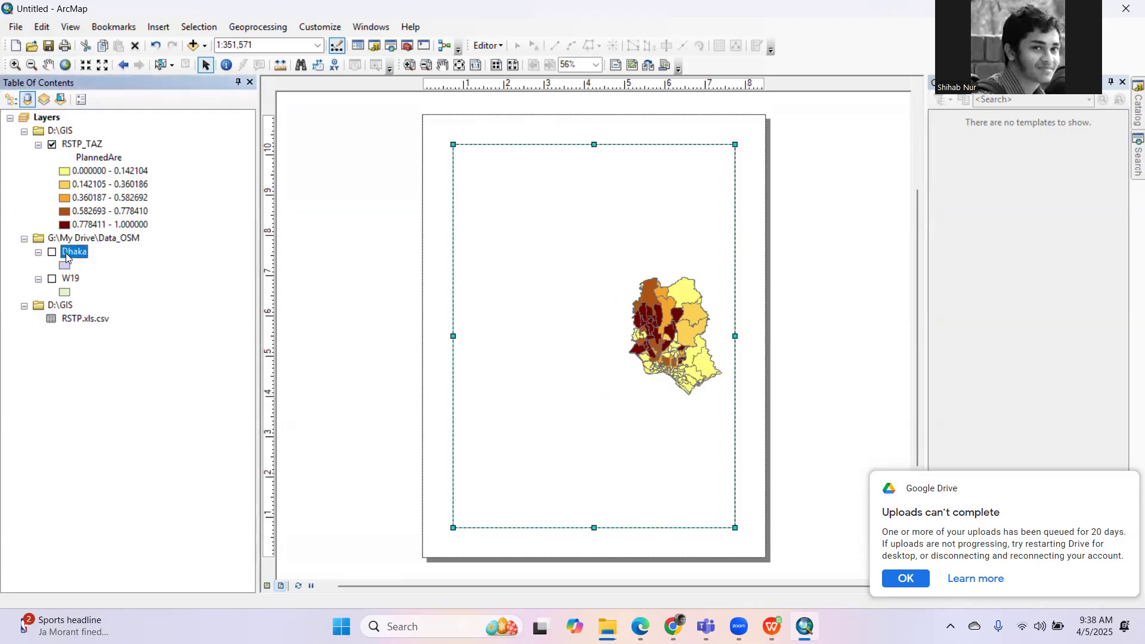
{"action": "right_click", "coordinate": [65, 253]}
{"action": "left_click", "coordinate": [101, 278]}
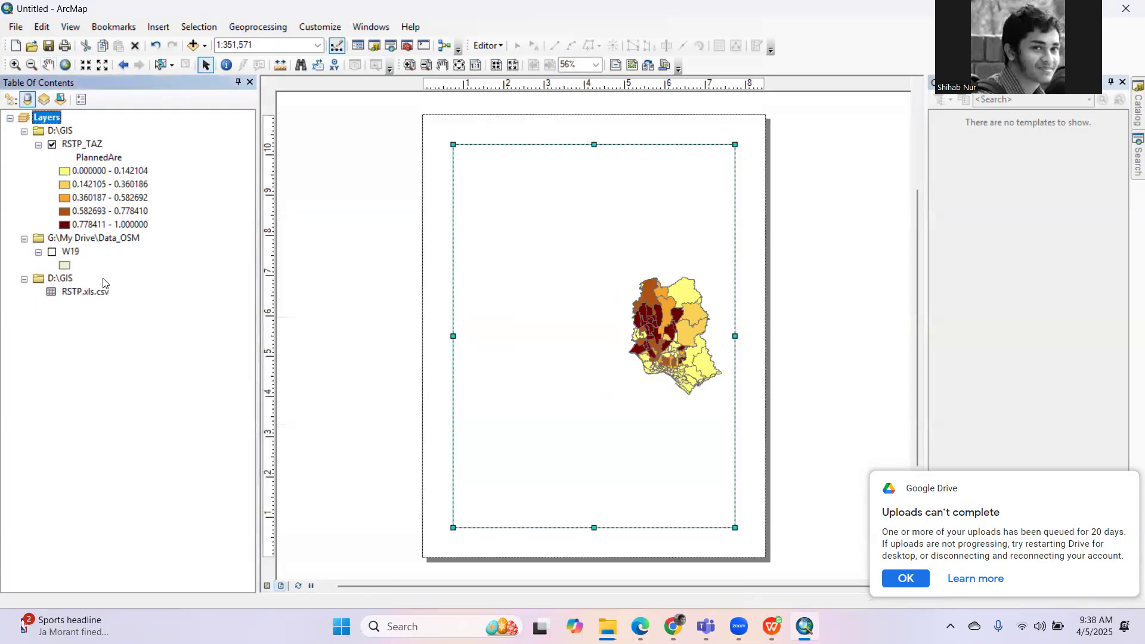
{"action": "left_click", "coordinate": [65, 66]}
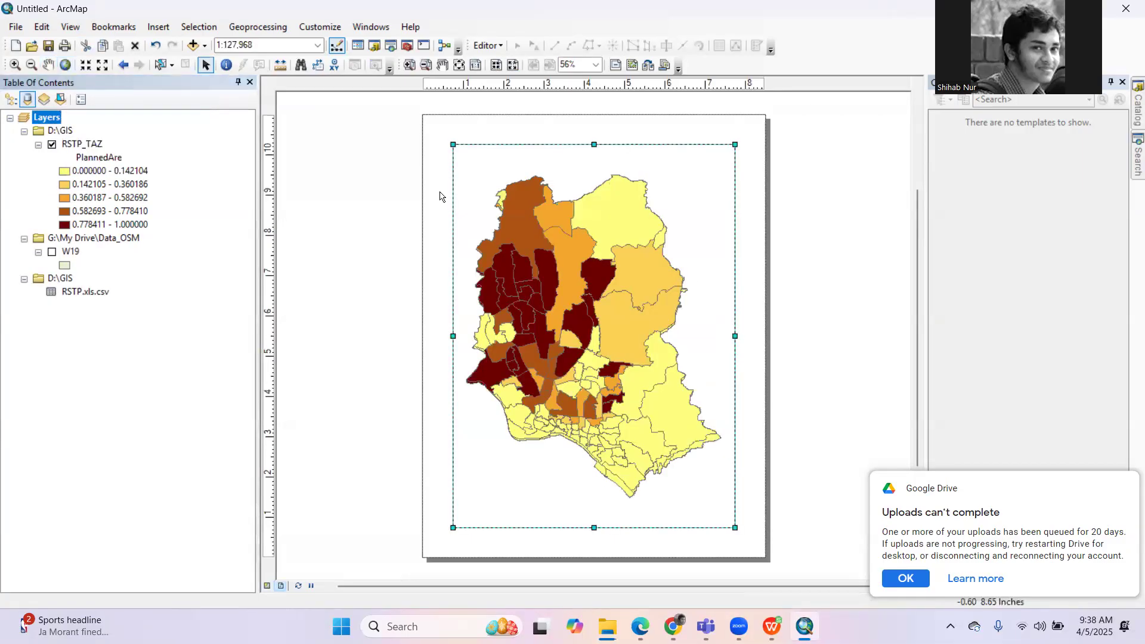
{"action": "left_click", "coordinate": [370, 294]}
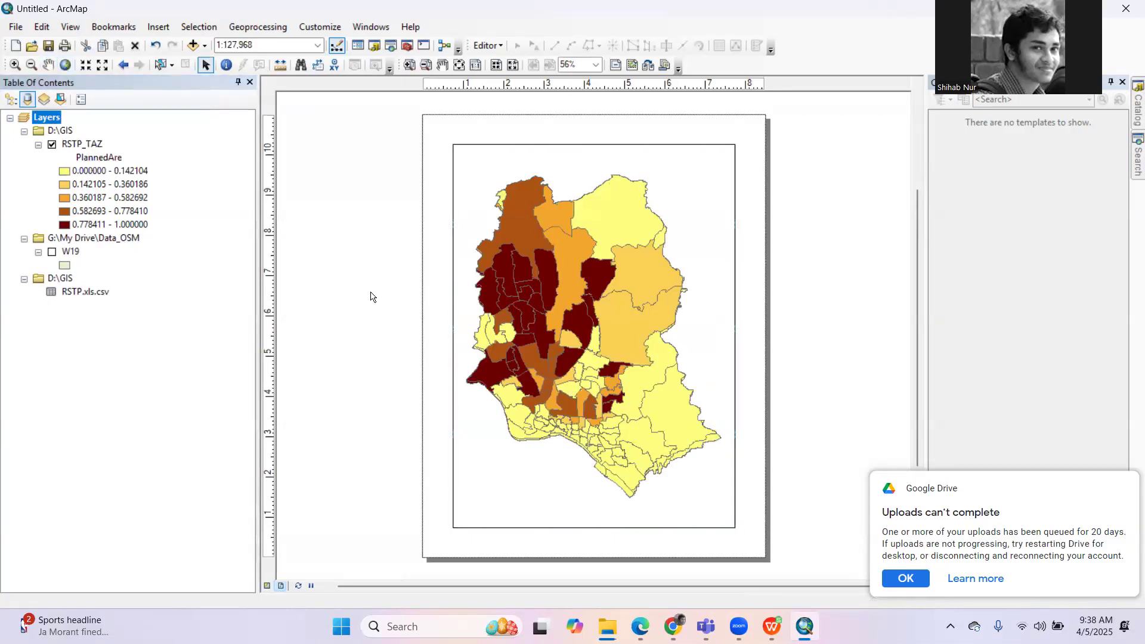
- Insert the map title "Planned Area of DMA" on the layout
{"action": "left_click", "coordinate": [153, 28]}
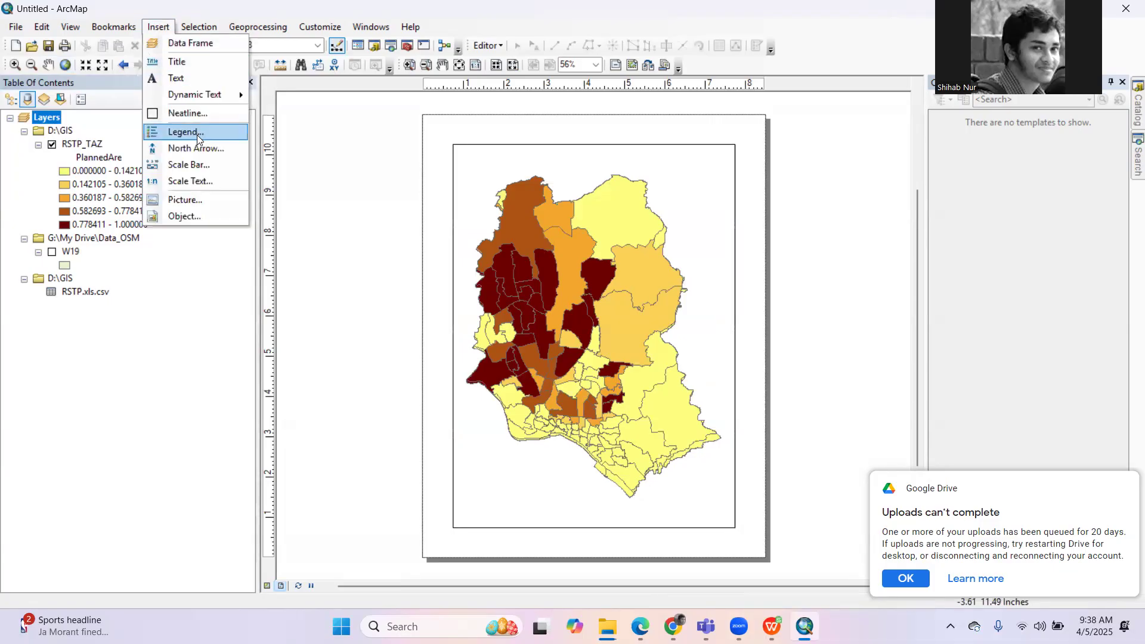
{"action": "left_click", "coordinate": [199, 62]}
{"action": "type", "text": "Plann"}
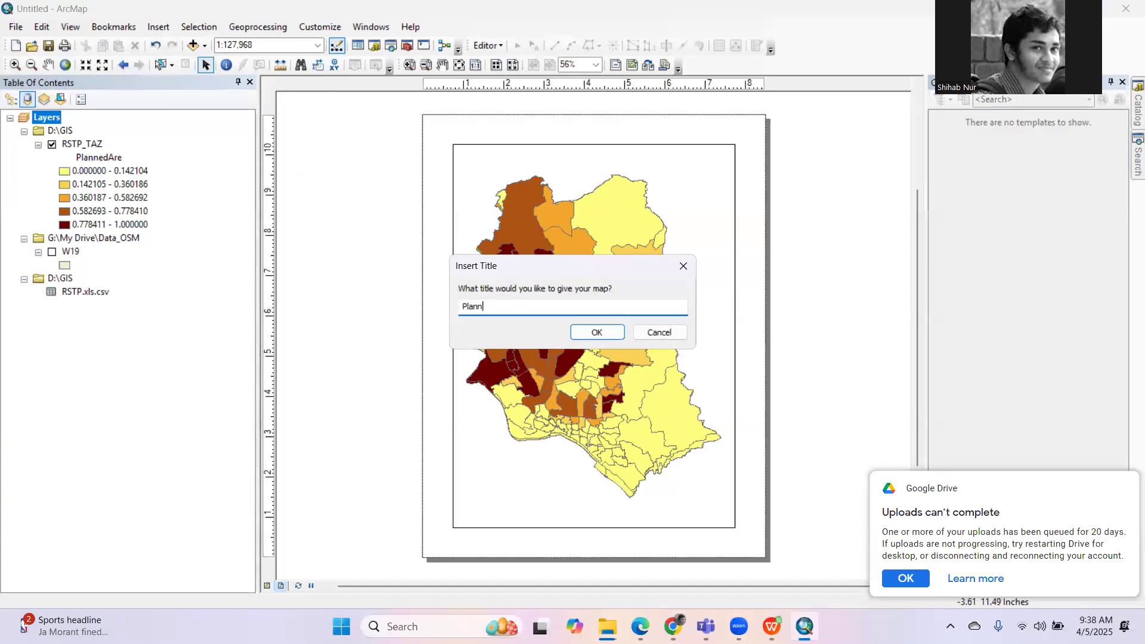
{"action": "type", "text": "ed Area of DMA"}
{"action": "left_click", "coordinate": [605, 334]}
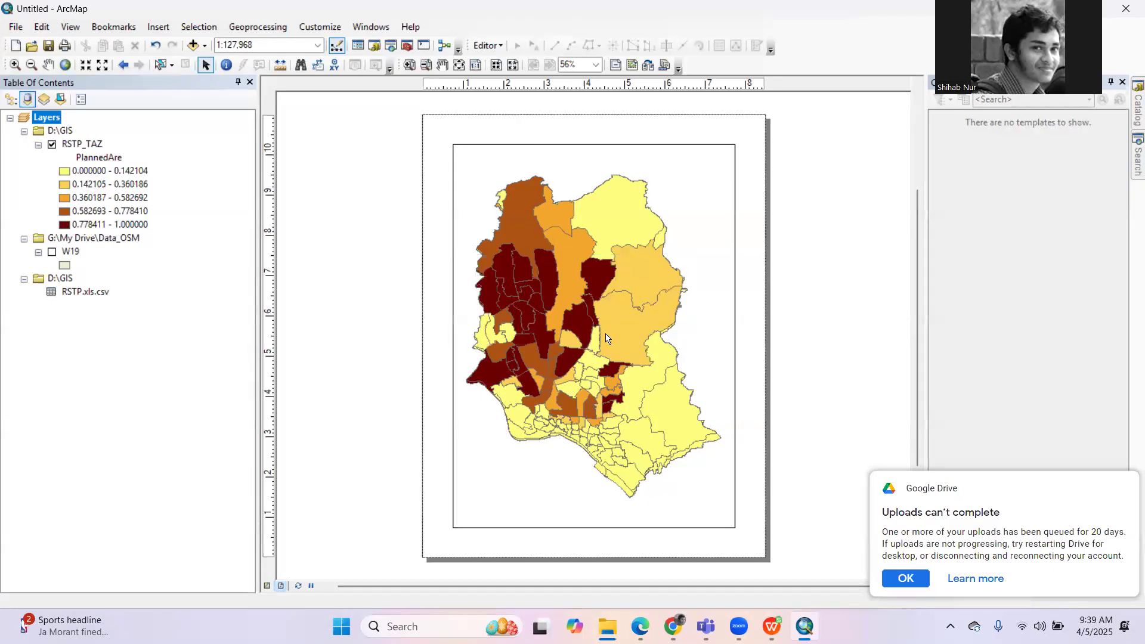
- Insert a one-column legend for RSTP_TAZ with the default wizard settings and place it in the data frame's lower-left corner
{"action": "left_click", "coordinate": [165, 31]}
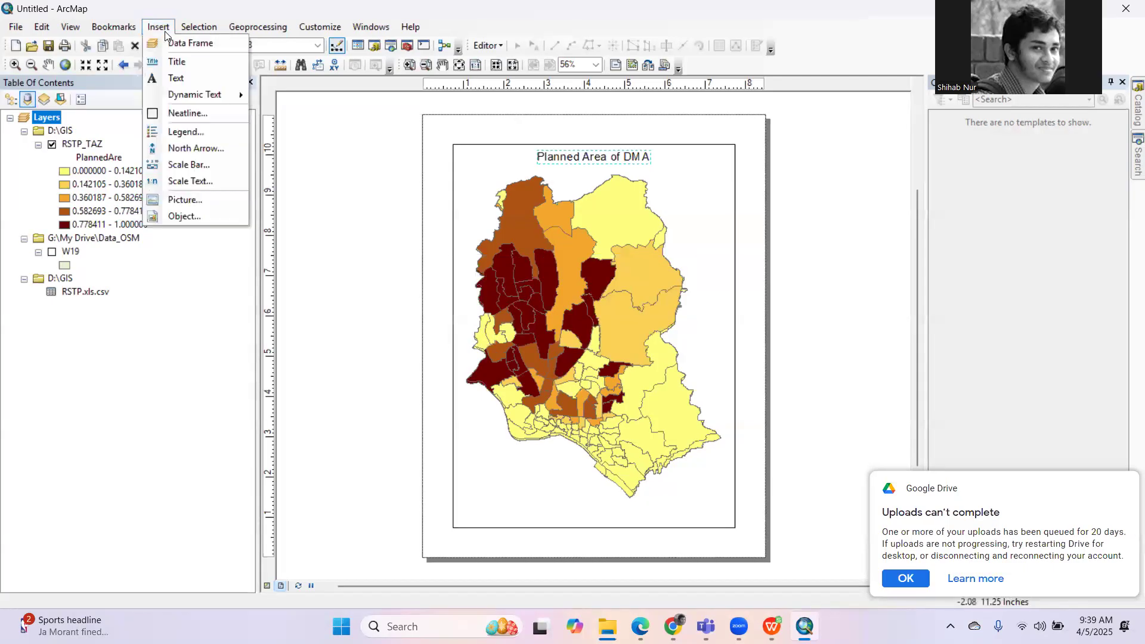
{"action": "left_click", "coordinate": [205, 131]}
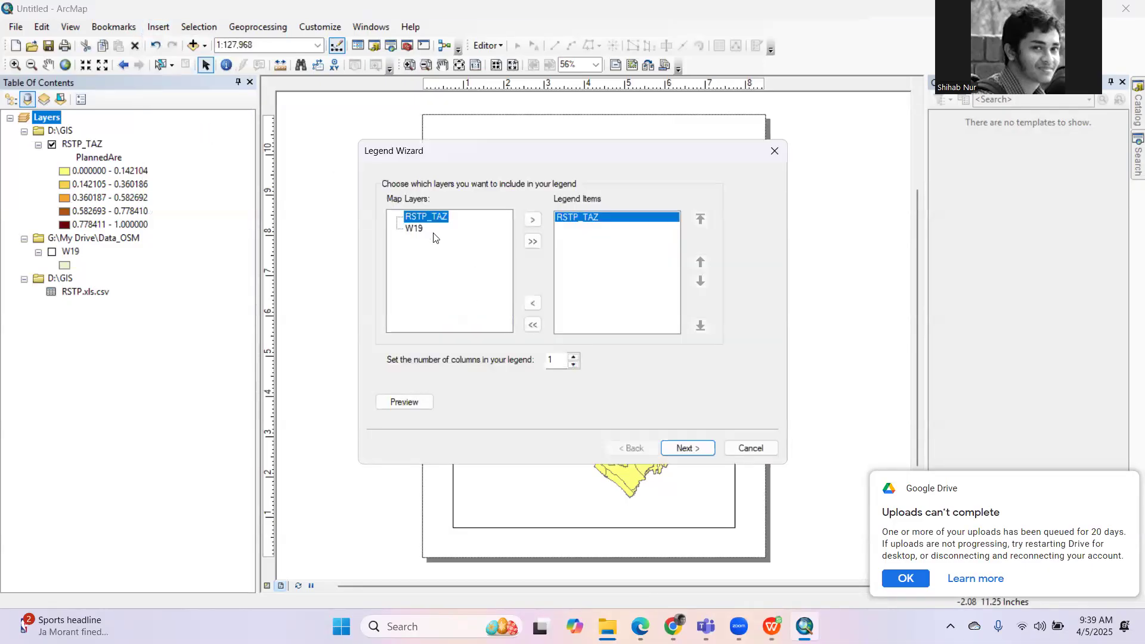
{"action": "left_click", "coordinate": [689, 448]}
{"action": "left_click", "coordinate": [689, 448]}
{"action": "left_click", "coordinate": [689, 447]}
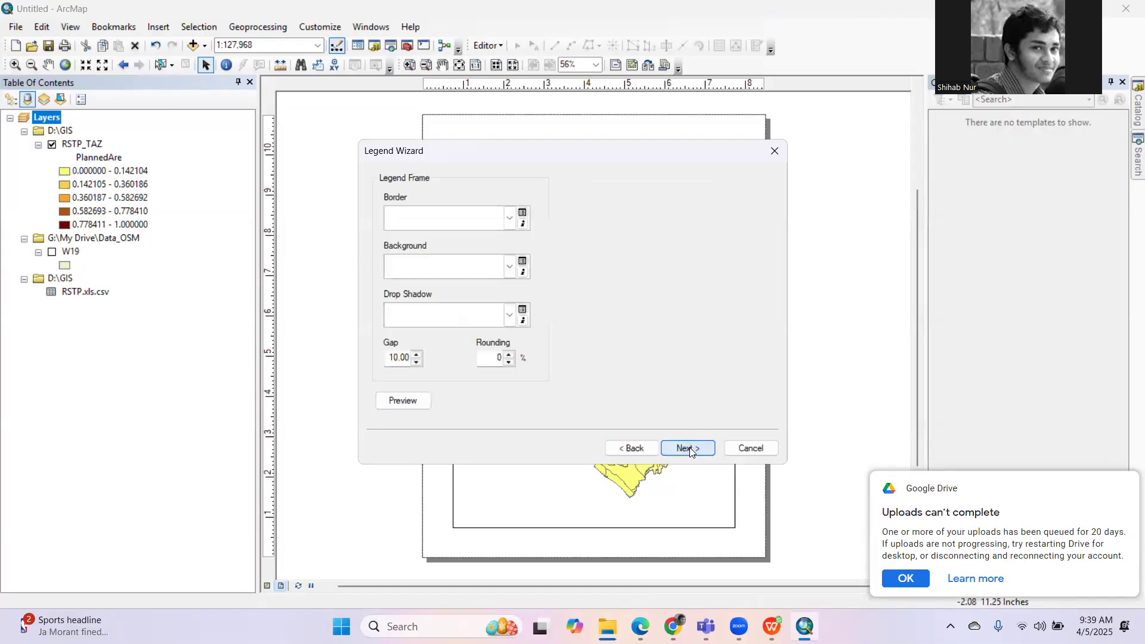
{"action": "left_click", "coordinate": [689, 447]}
{"action": "left_click", "coordinate": [689, 447]}
{"action": "left_click", "coordinate": [689, 447]}
{"action": "left_click_drag", "start_coordinate": [574, 336], "coordinate": [515, 466]}
{"action": "left_click", "coordinate": [828, 395]}
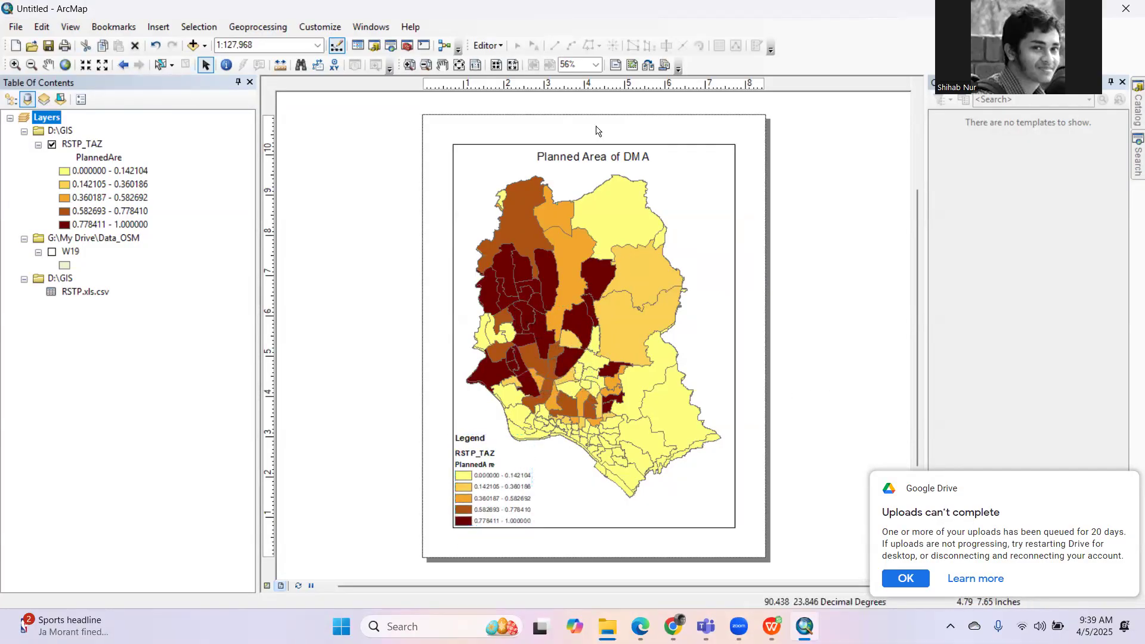
- Insert the ESRI North 1 north arrow and place it in the data frame's upper-right corner
{"action": "left_click", "coordinate": [160, 27]}
{"action": "left_click", "coordinate": [198, 150]}
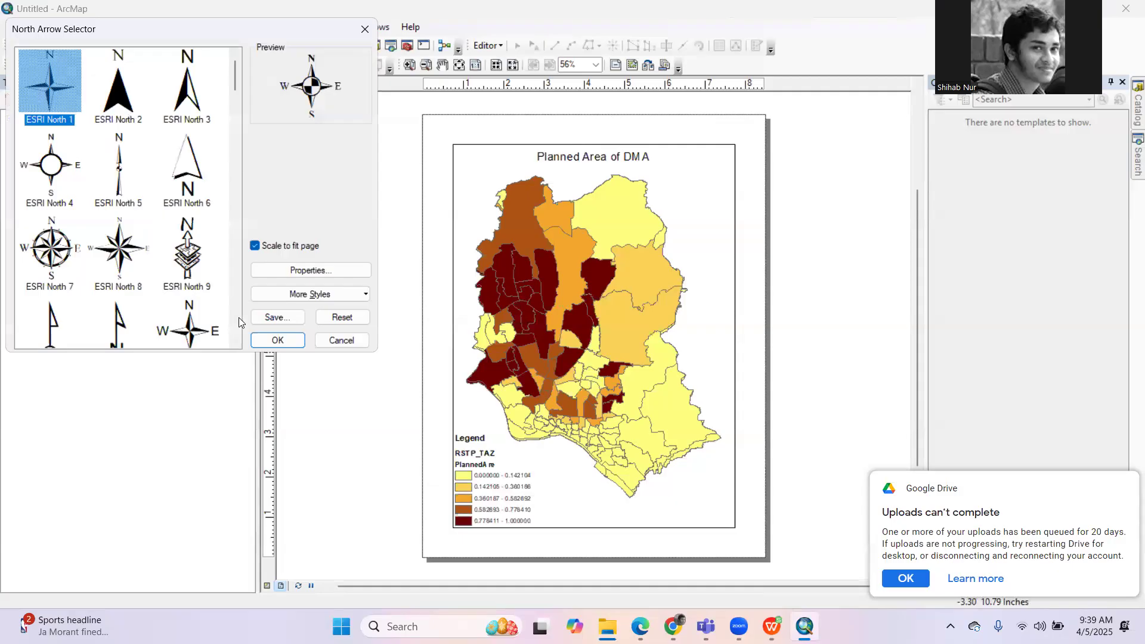
{"action": "left_click", "coordinate": [277, 340]}
{"action": "left_click_drag", "start_coordinate": [530, 387], "coordinate": [719, 166]}
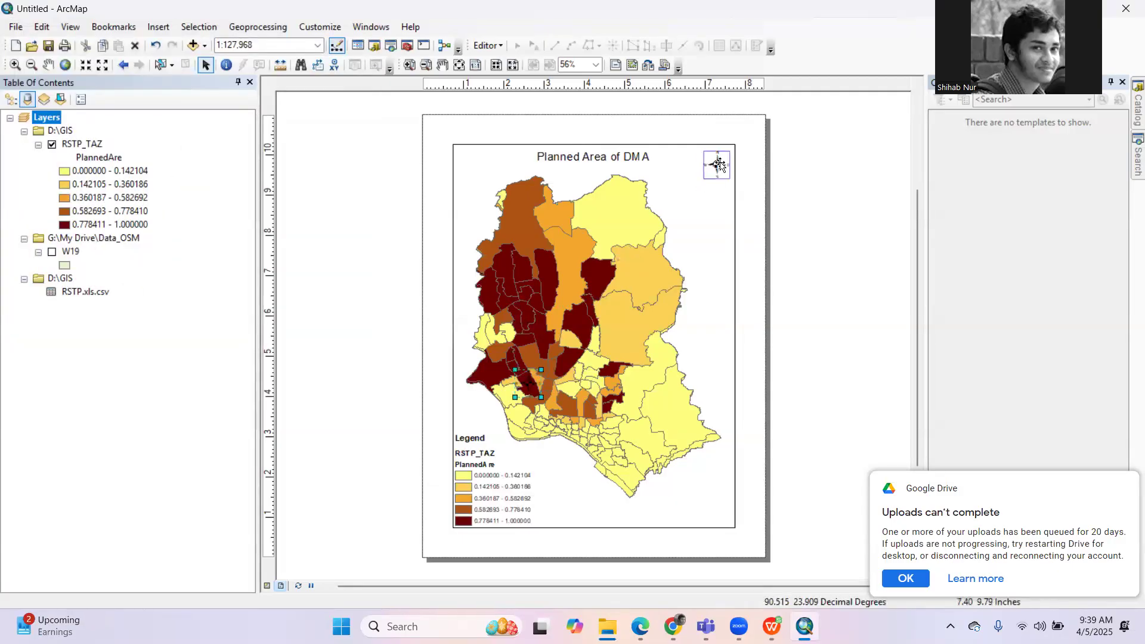
- Insert an Alternating Scale Bar 2 Metric and place it in the data frame's lower-right corner
{"action": "left_click", "coordinate": [158, 27]}
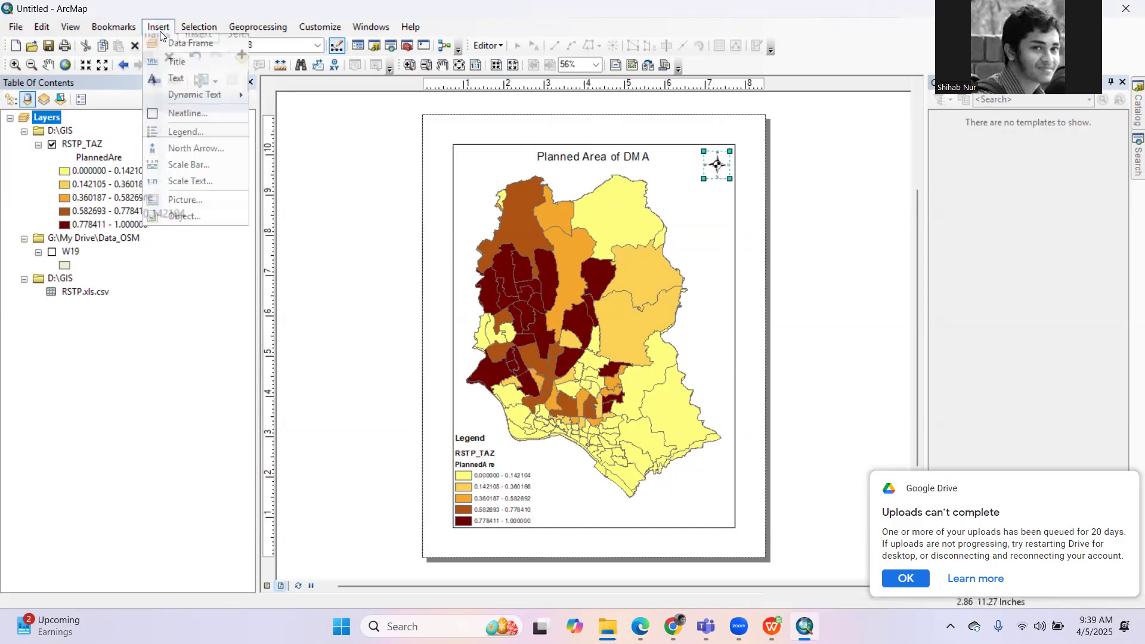
{"action": "left_click", "coordinate": [183, 169]}
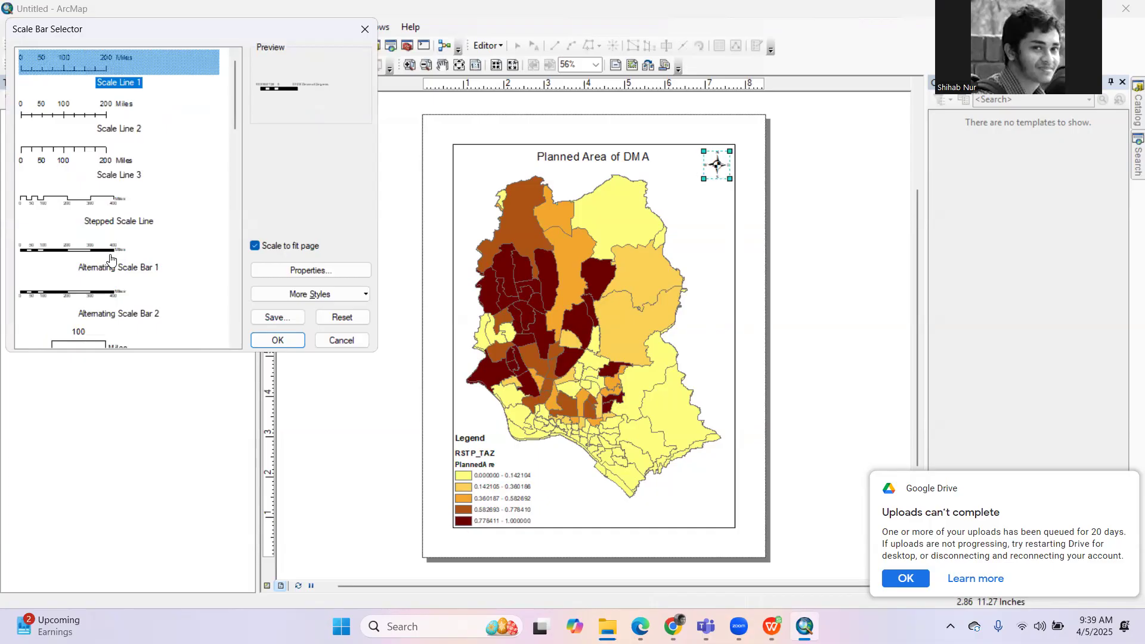
{"action": "left_click", "coordinate": [111, 259]}
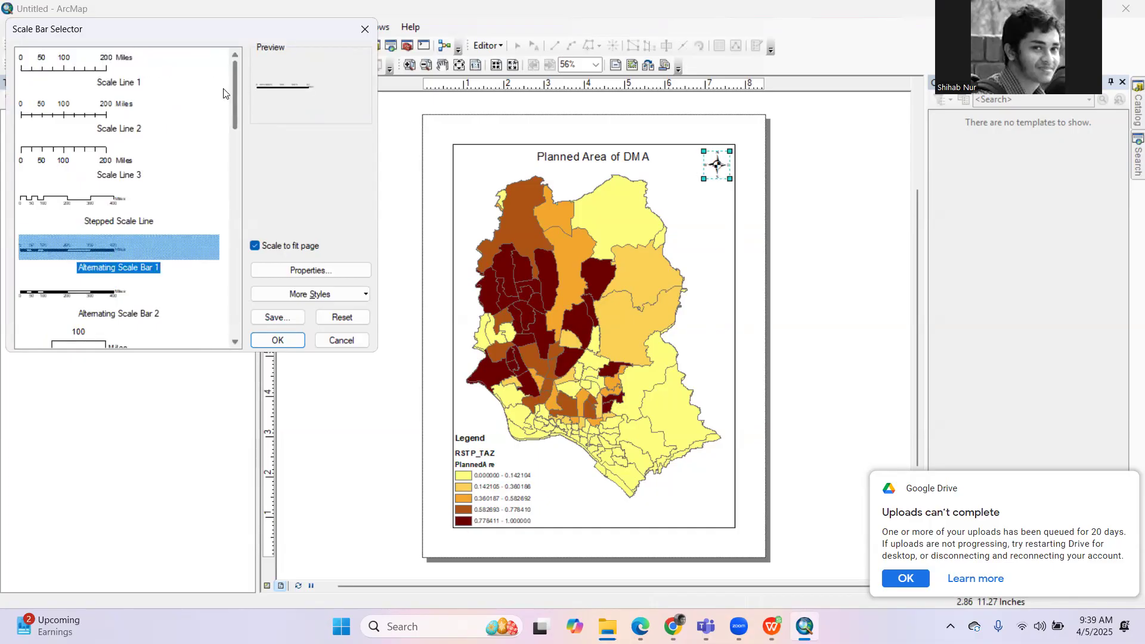
{"action": "left_click_drag", "start_coordinate": [236, 100], "coordinate": [252, 238]}
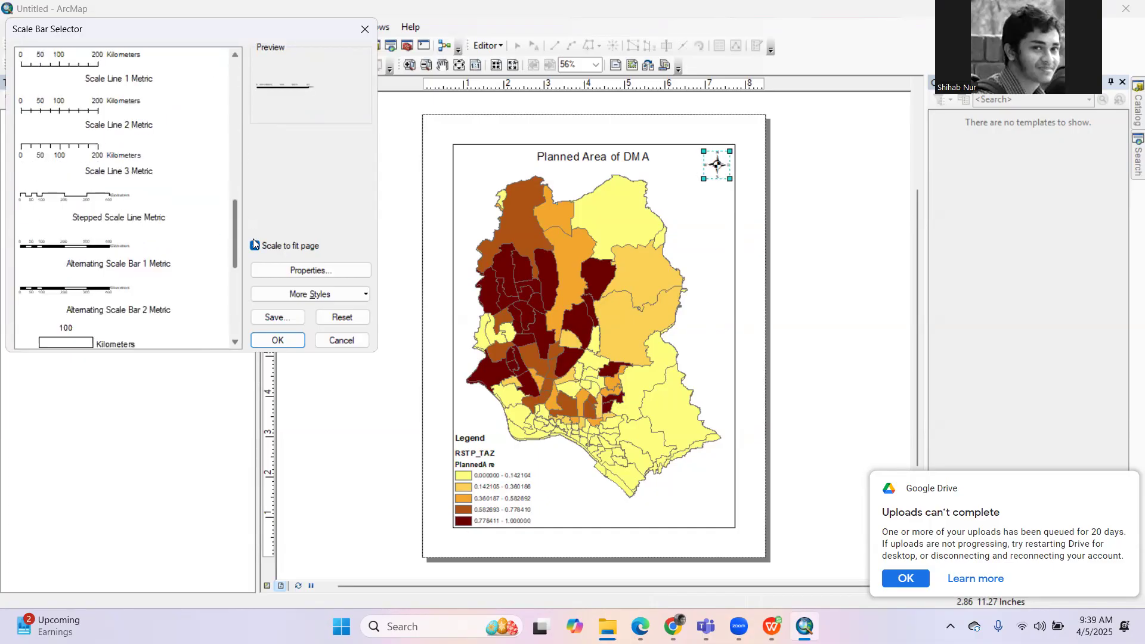
{"action": "left_click", "coordinate": [106, 293]}
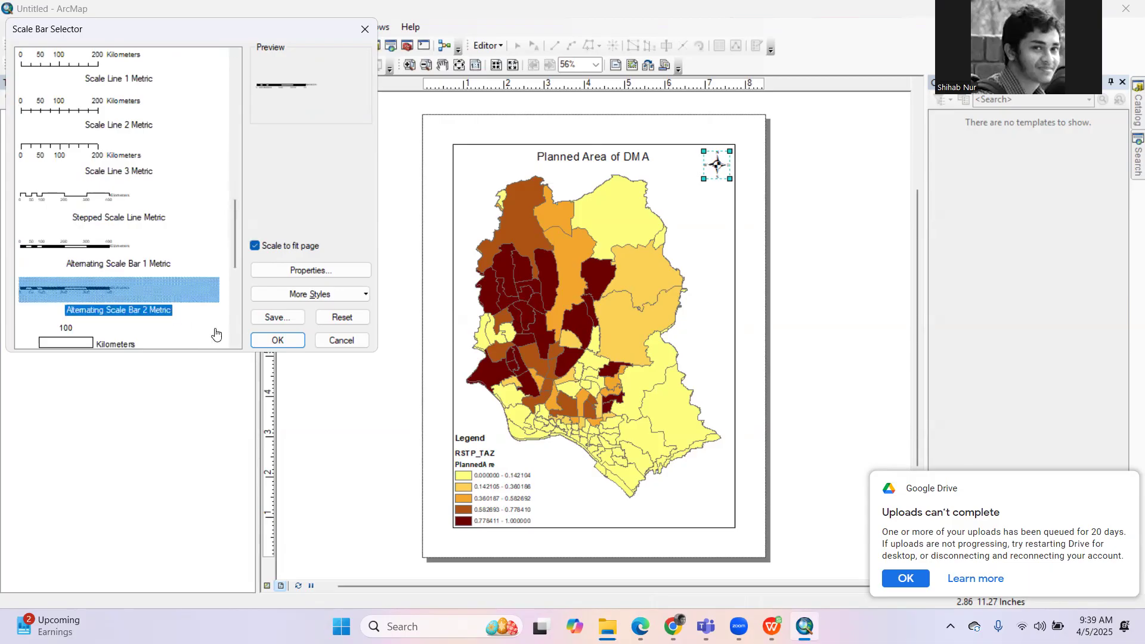
{"action": "left_click", "coordinate": [264, 339]}
{"action": "left_click_drag", "start_coordinate": [582, 352], "coordinate": [657, 521]}
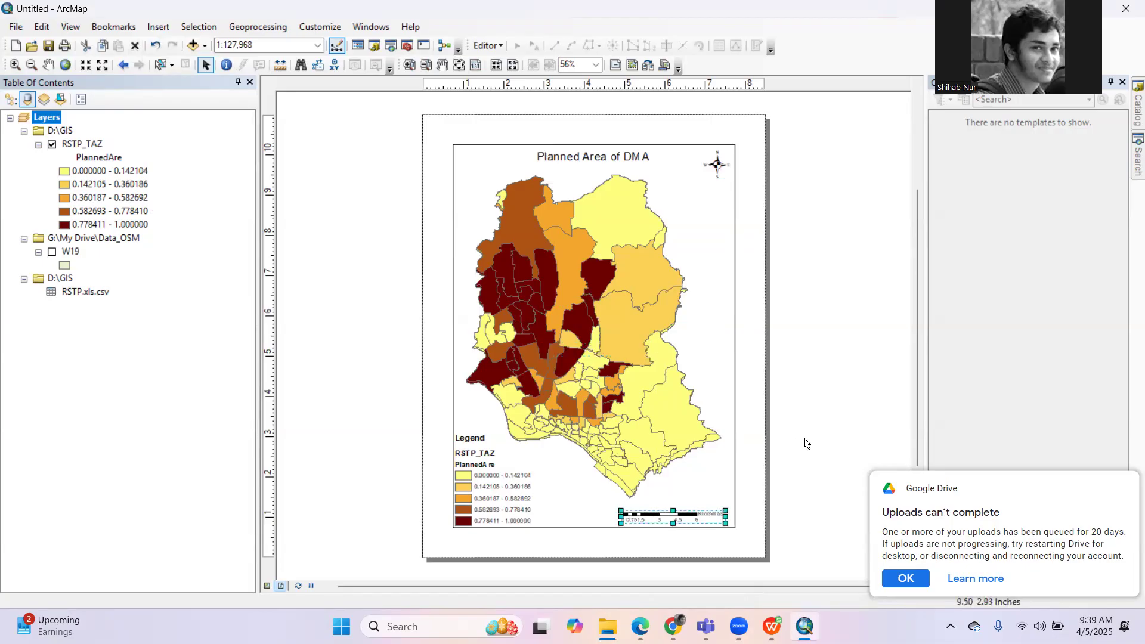
{"action": "left_click", "coordinate": [804, 443]}
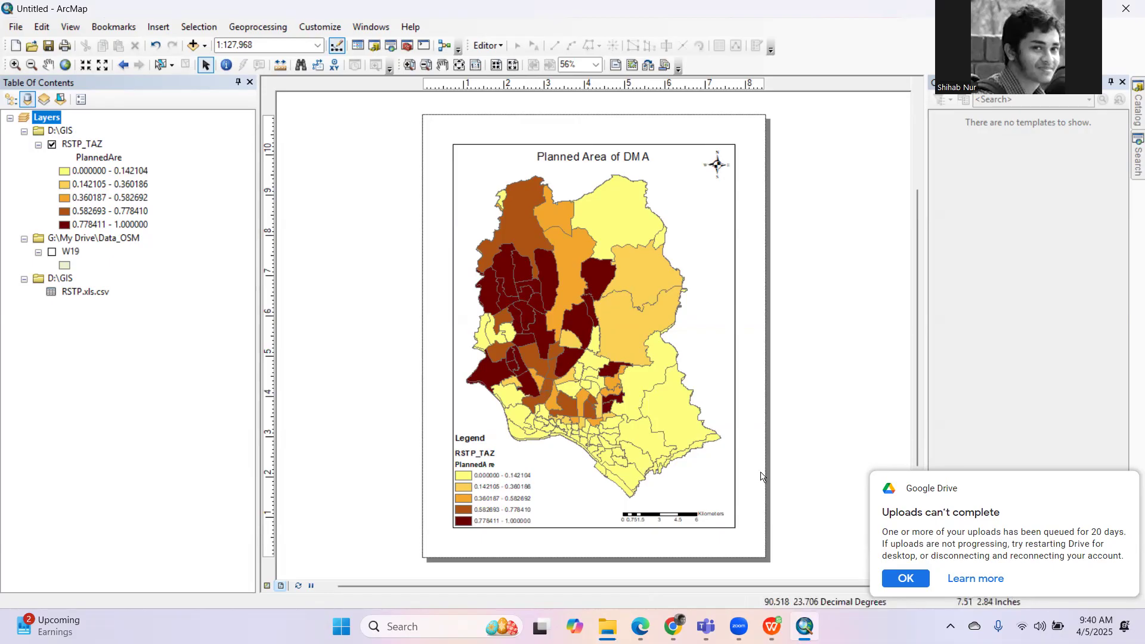
- Check the progress of the running file copy in File Explorer and minimize its window
{"action": "mouse_move", "coordinate": [672, 626]}
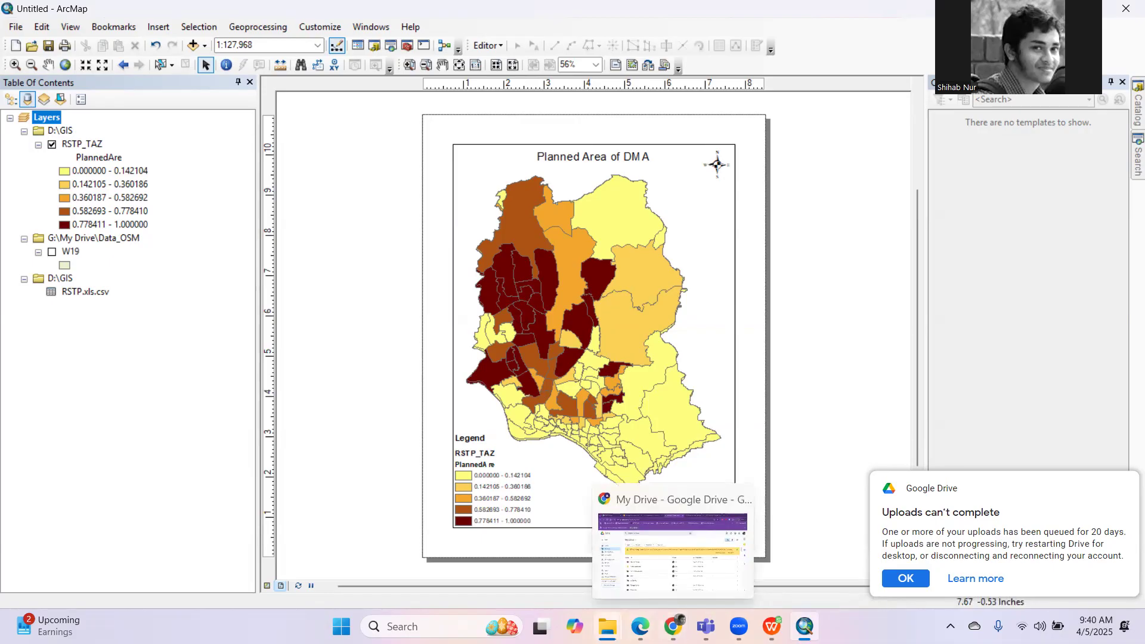
{"action": "mouse_move", "coordinate": [608, 626]}
{"action": "left_click", "coordinate": [609, 570]}
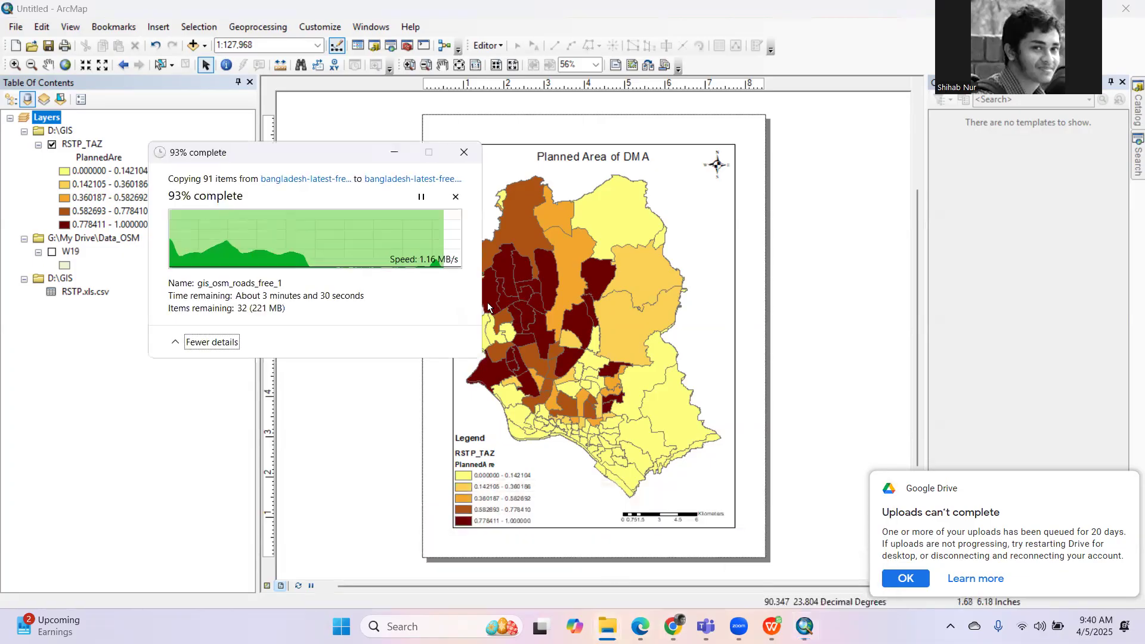
{"action": "left_click", "coordinate": [395, 152]}
- Dismiss the Google Drive notification about incomplete uploads
{"action": "mouse_move", "coordinate": [1120, 490]}
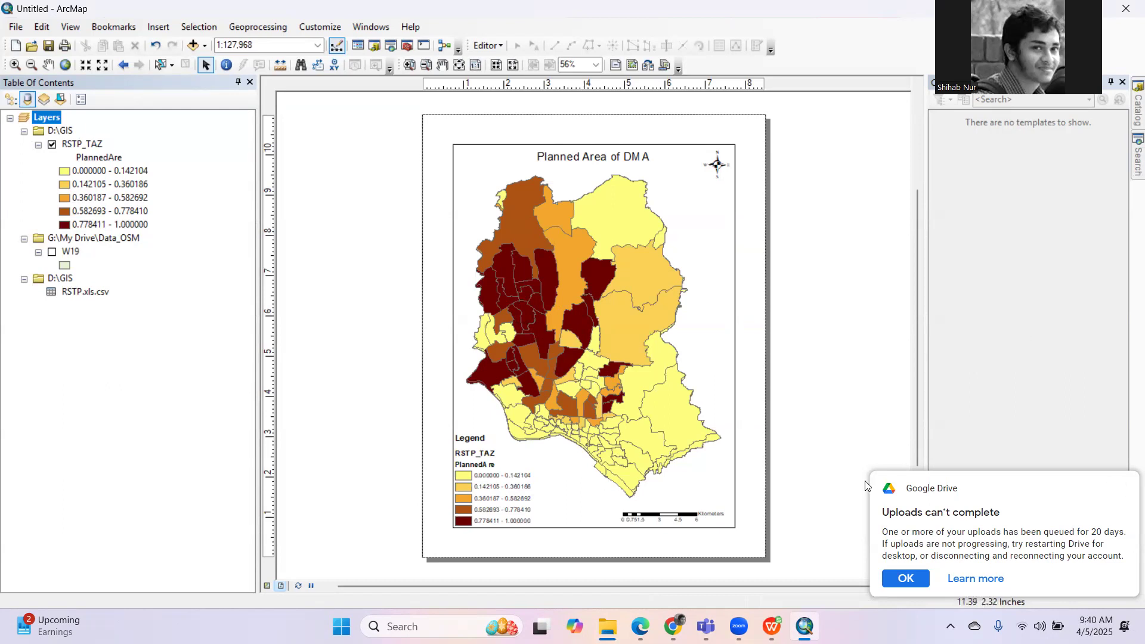
{"action": "mouse_move", "coordinate": [739, 626]}
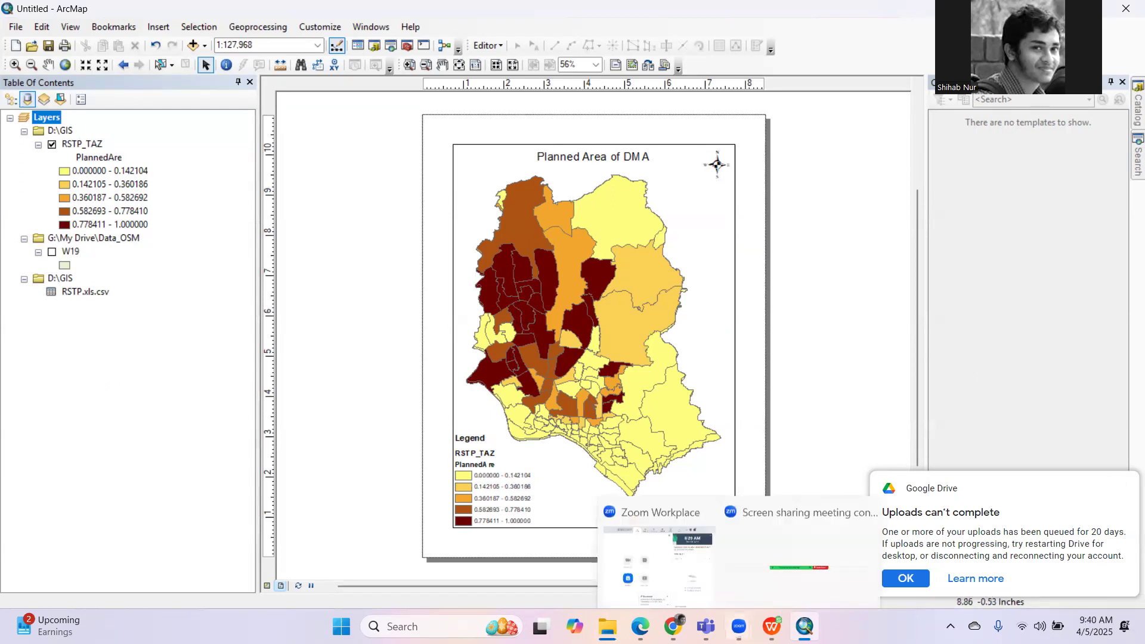
{"action": "left_click", "coordinate": [768, 537]}
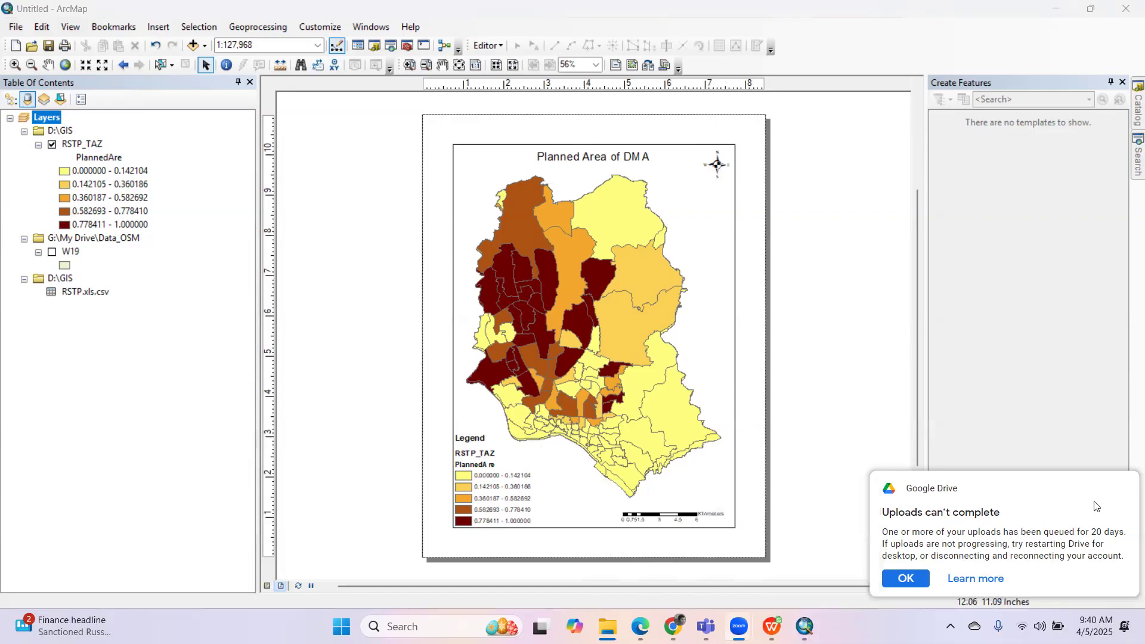
{"action": "left_click", "coordinate": [1115, 489]}
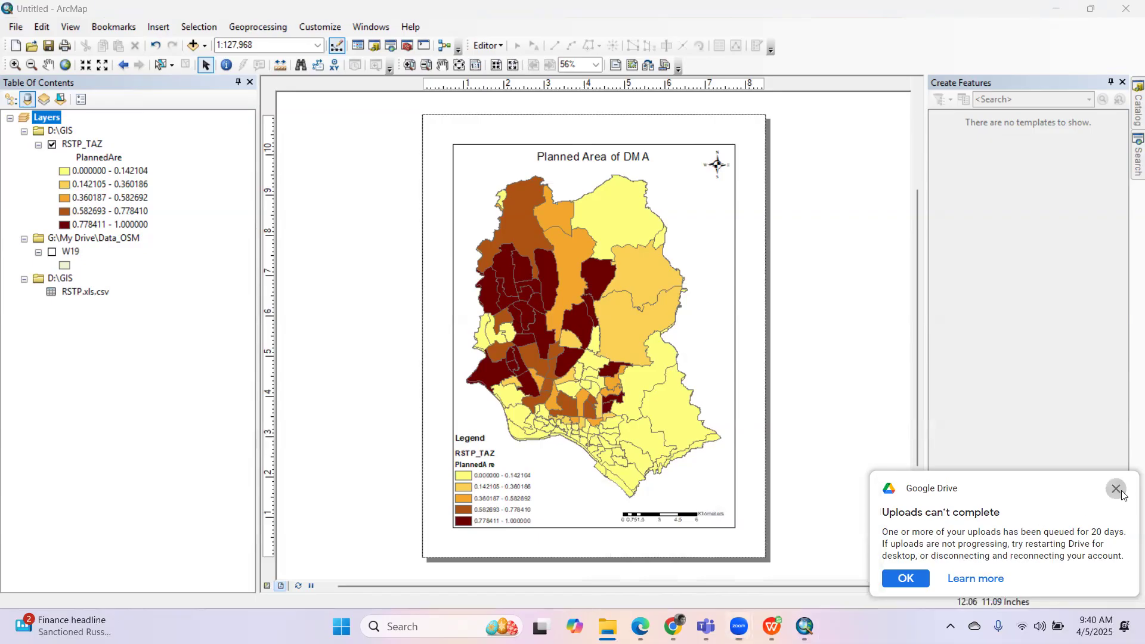